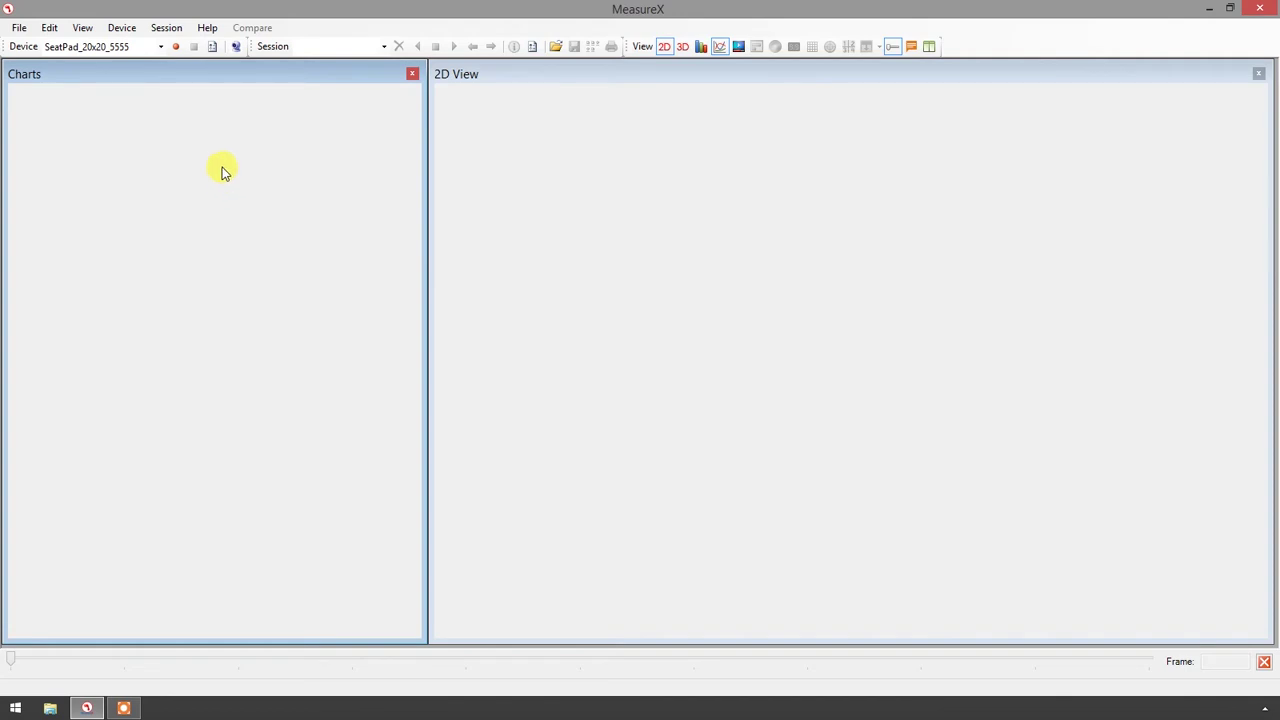
- Reset the seat pad's port and rescan until serial port COM 4 is found
{"action": "left_click", "coordinate": [176, 48]}
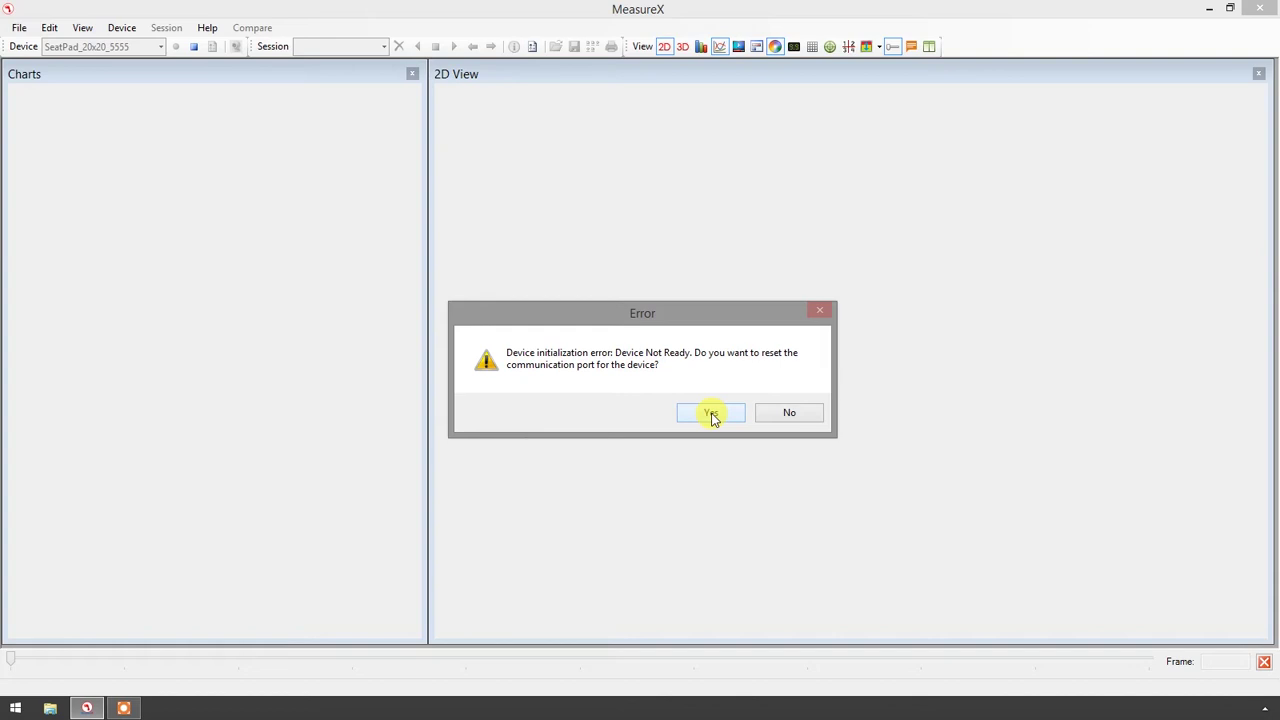
{"action": "left_click", "coordinate": [711, 413]}
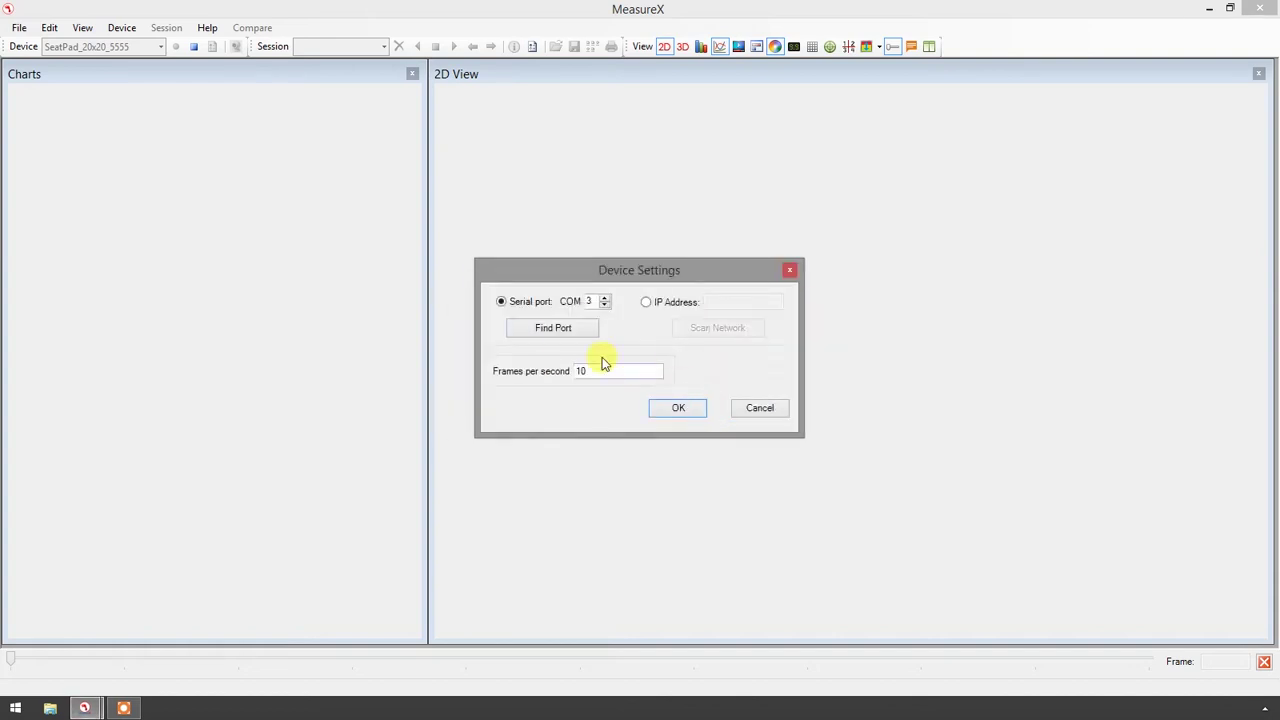
{"action": "left_click", "coordinate": [574, 329]}
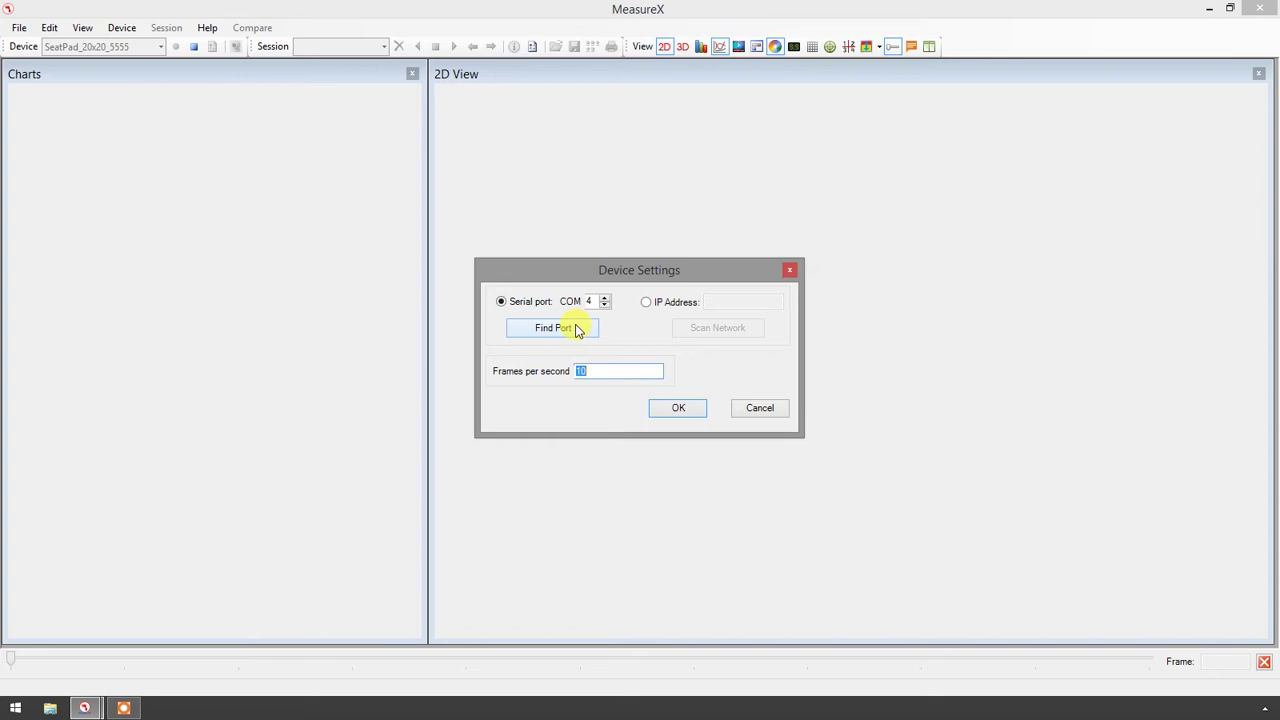
{"action": "left_click", "coordinate": [576, 330]}
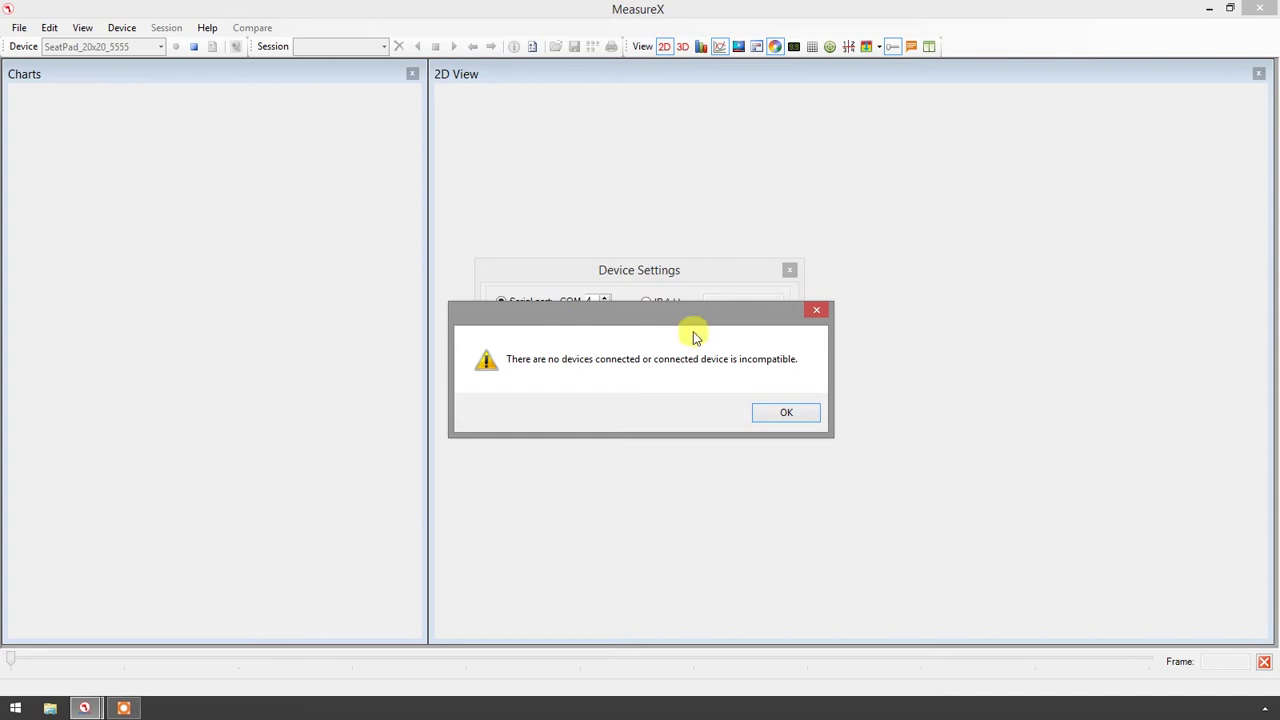
{"action": "left_click", "coordinate": [772, 415]}
{"action": "left_click", "coordinate": [577, 333]}
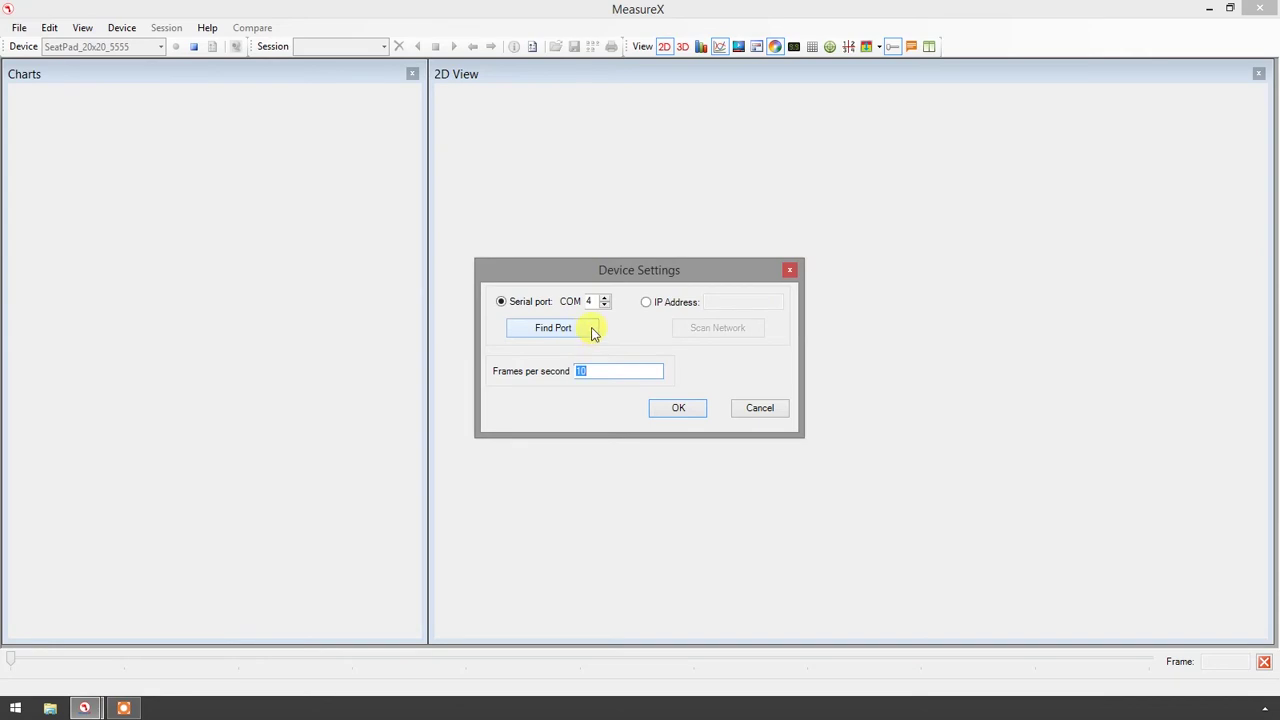
- Accept the COM 4 device settings and record a 137-frame, 13.6-second seat pressure session
{"action": "left_click", "coordinate": [676, 409]}
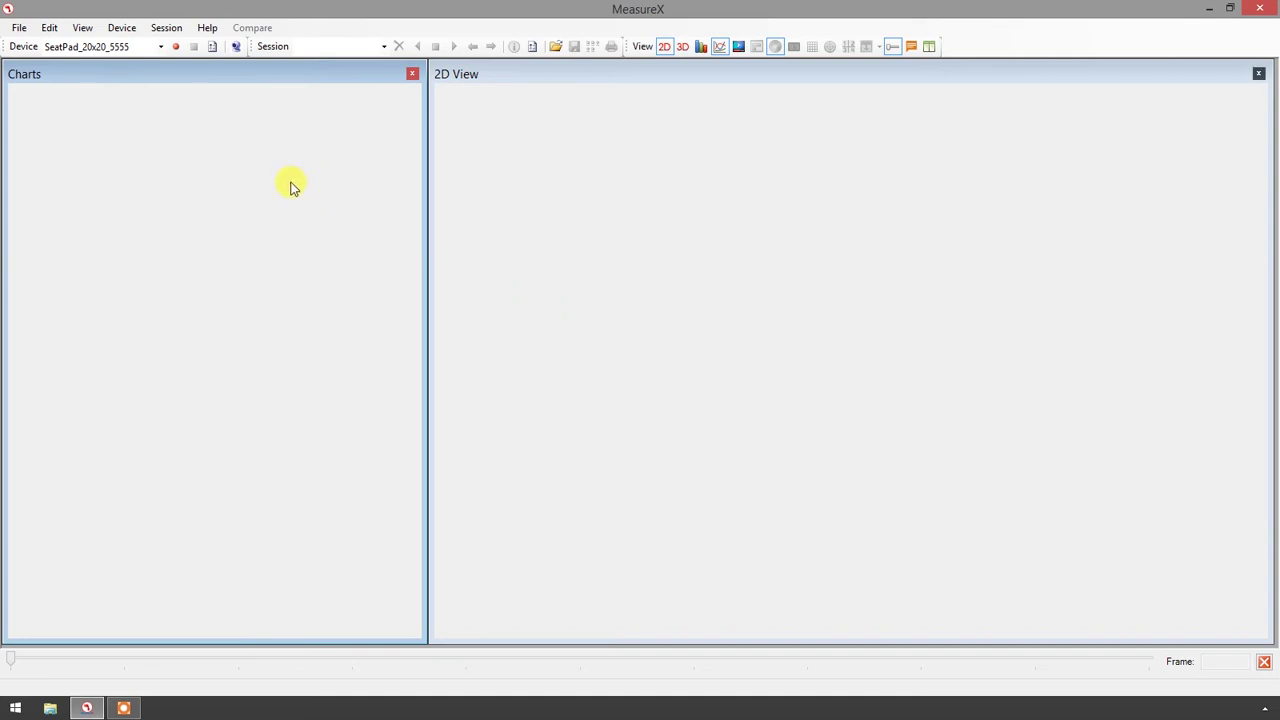
{"action": "left_click", "coordinate": [177, 50]}
{"action": "key", "text": "ctrl+a"}
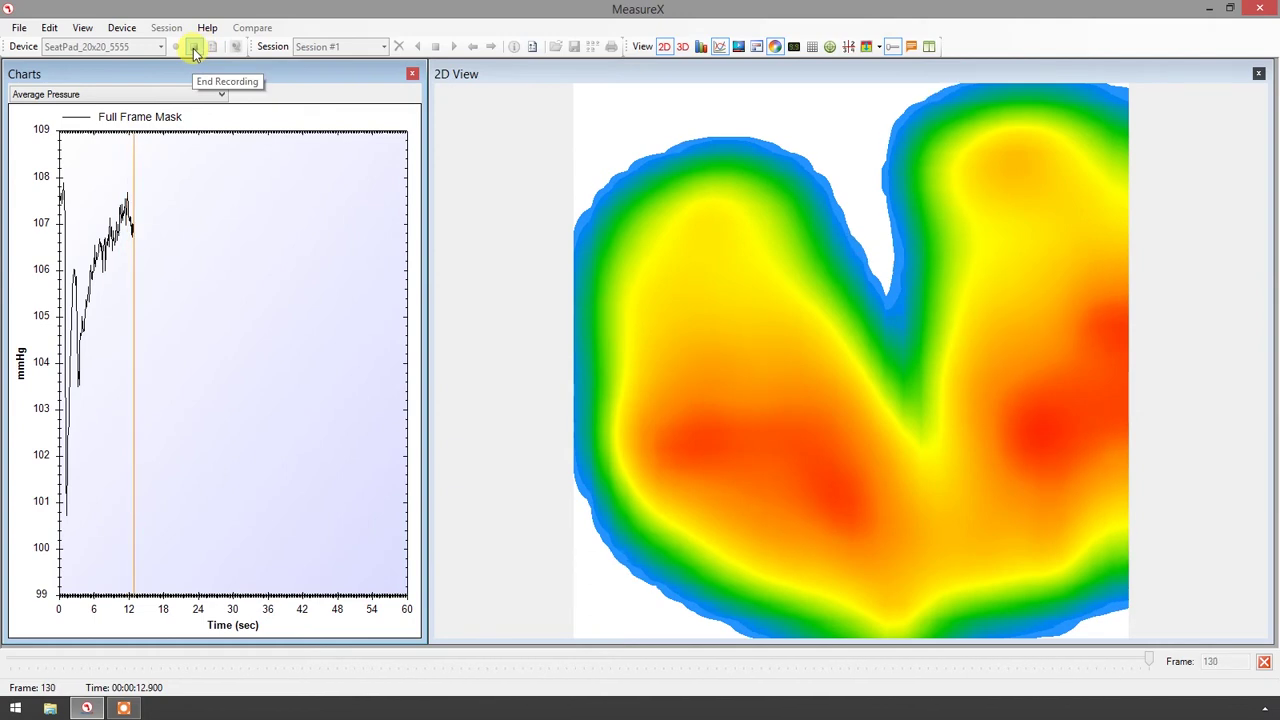
{"action": "left_click", "coordinate": [195, 50]}
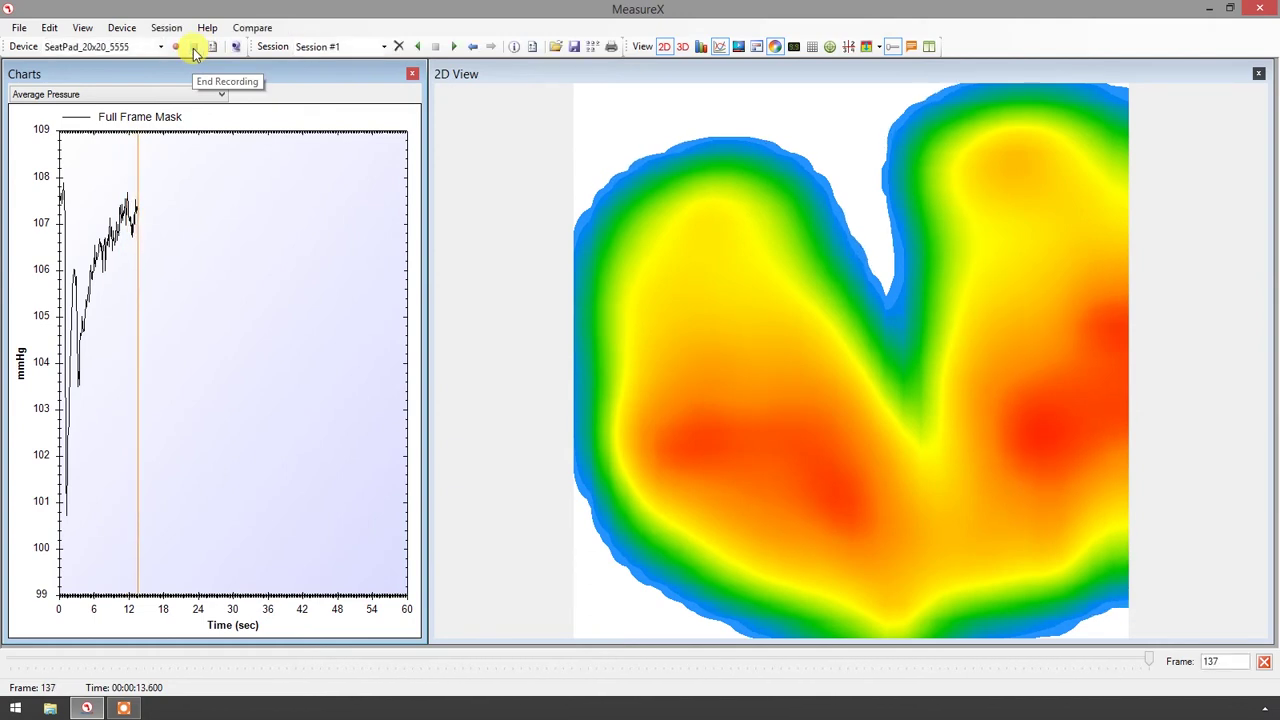
- Save the session as 'Patient ABC cushion 6' by editing the suggested cushion 5 name
{"action": "left_click", "coordinate": [575, 48]}
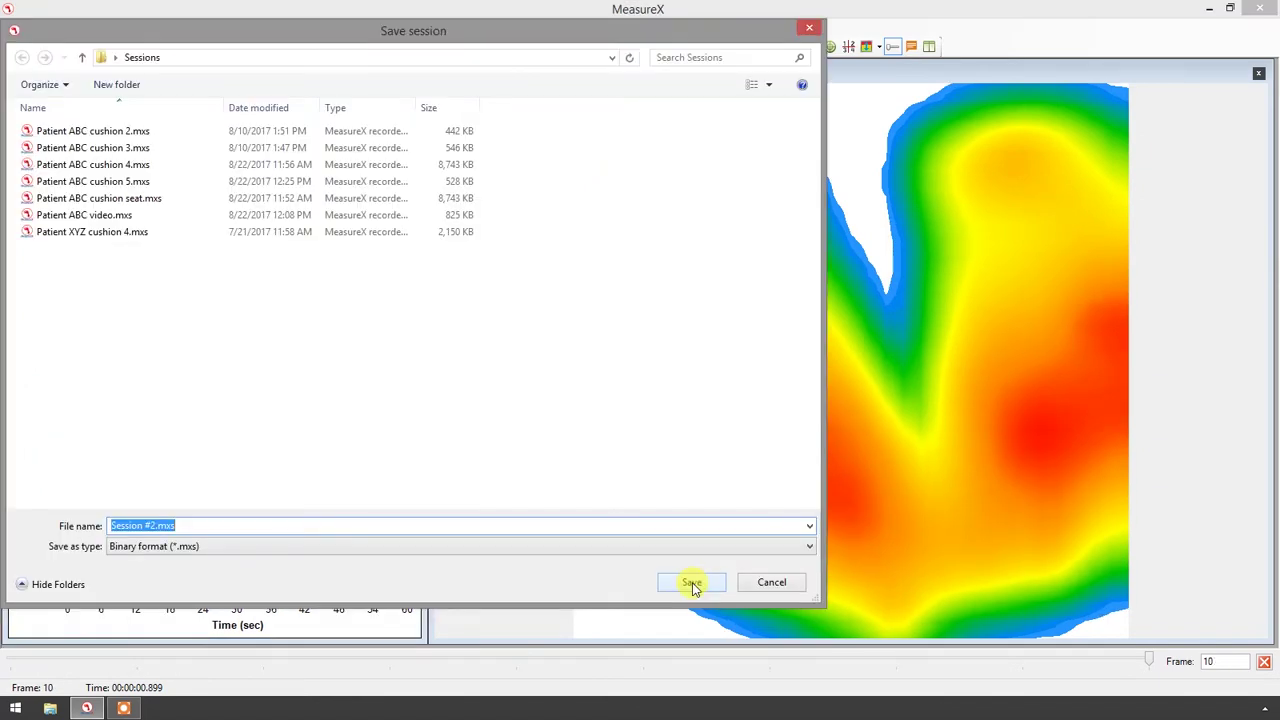
{"action": "type", "text": "P"}
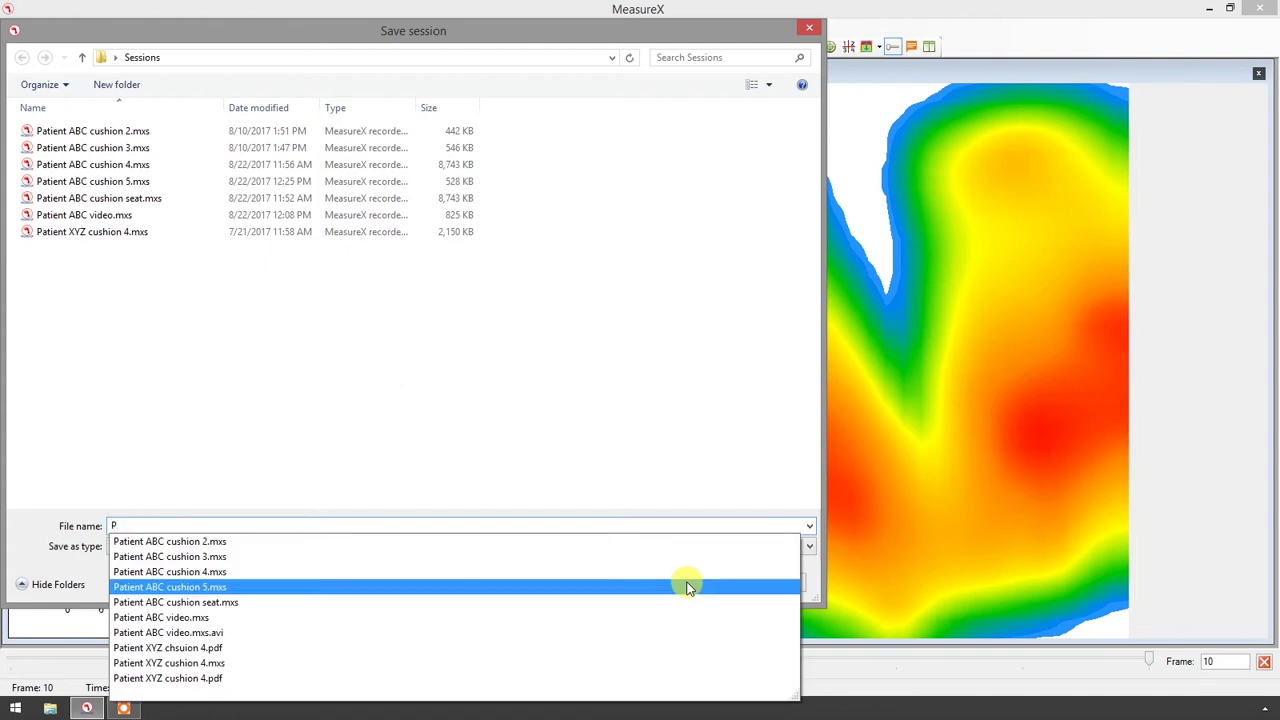
{"action": "key", "text": "Down"}
{"action": "key", "text": "Up"}
{"action": "key", "text": "BackSpace"}
{"action": "key", "text": "BackSpace"}
{"action": "key", "text": "BackSpace"}
{"action": "key", "text": "BackSpace"}
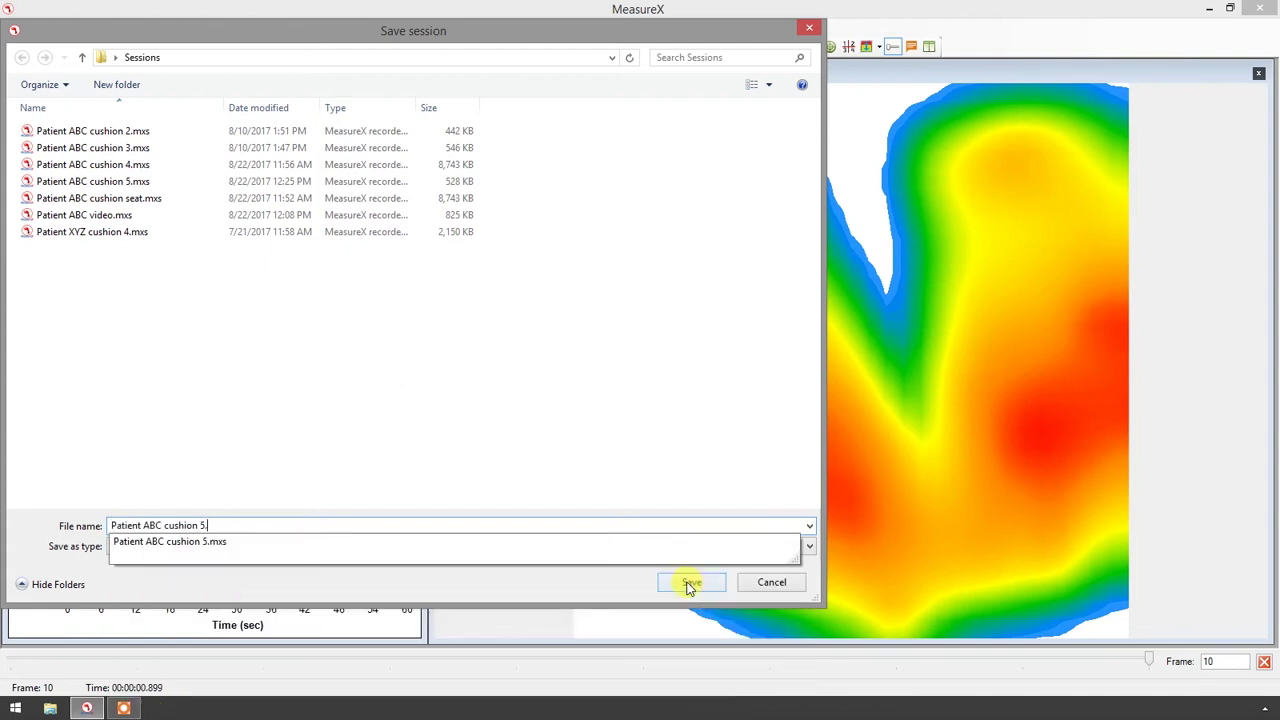
{"action": "key", "text": "BackSpace"}
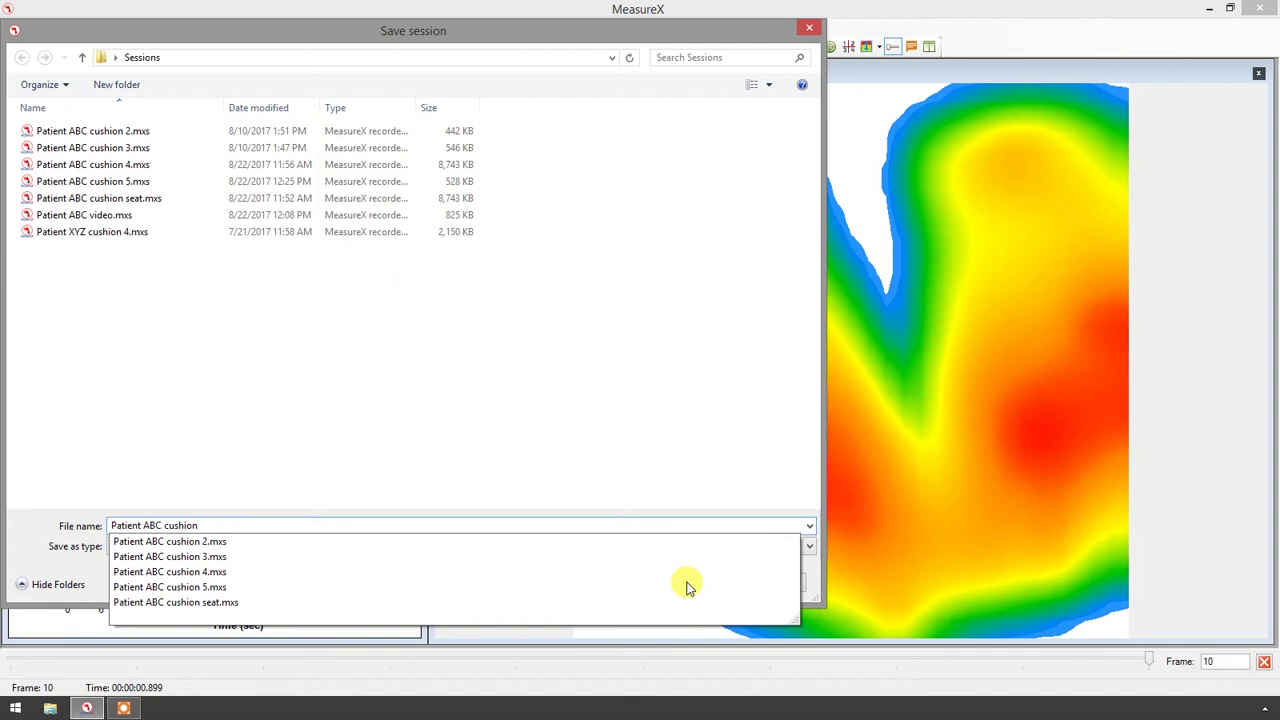
{"action": "type", "text": "6"}
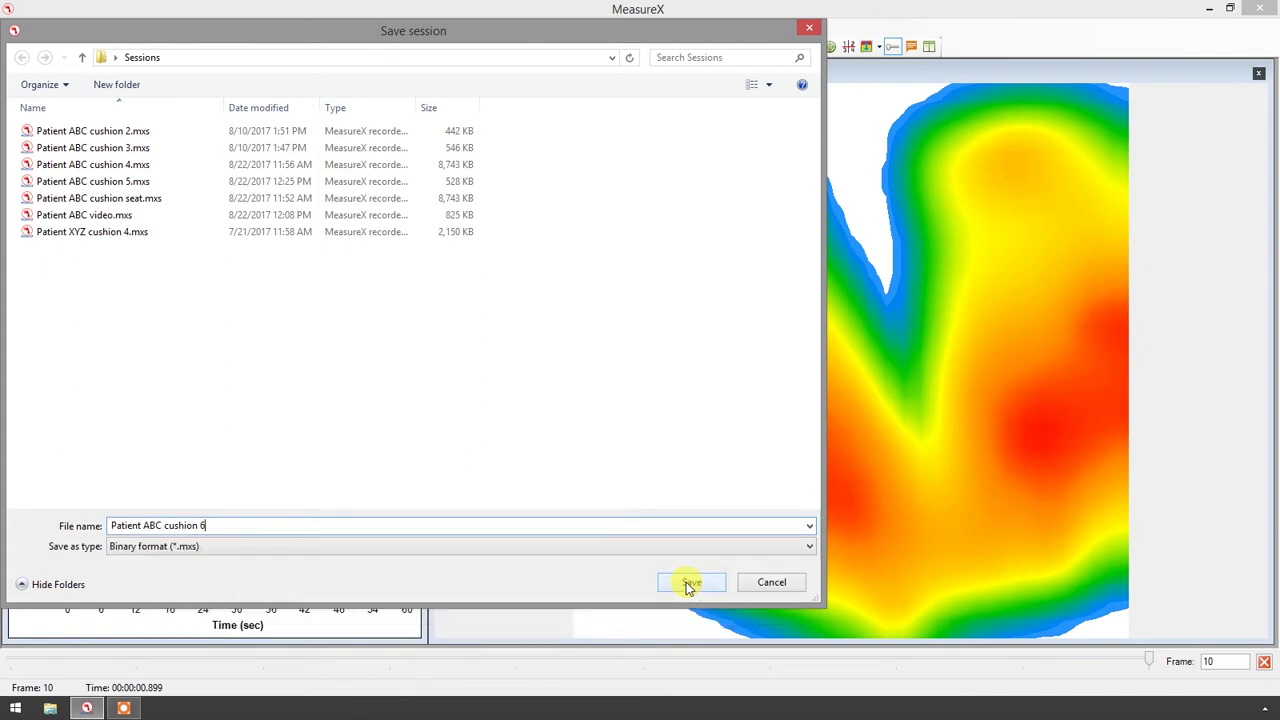
{"action": "left_click", "coordinate": [690, 583]}
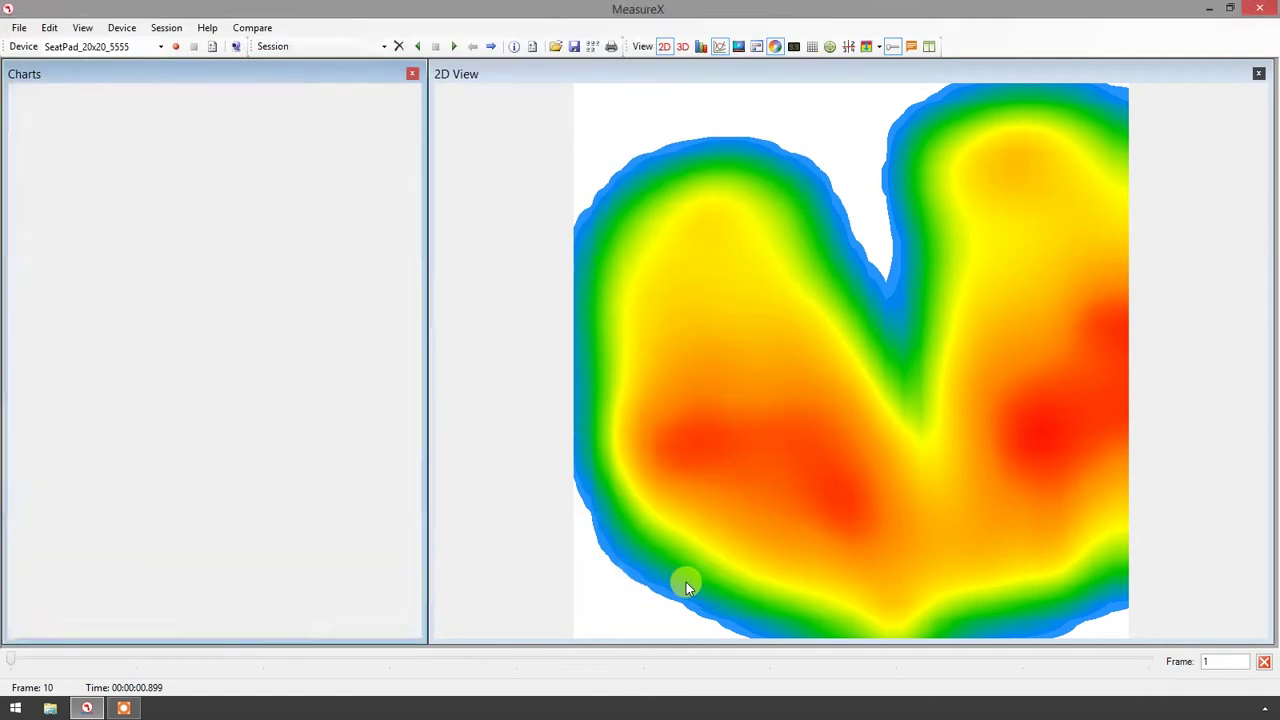
- Open the session files Patient ABC cushion 4.mxs and Patient XYZ cushion 4.mxs
{"action": "left_click", "coordinate": [557, 49]}
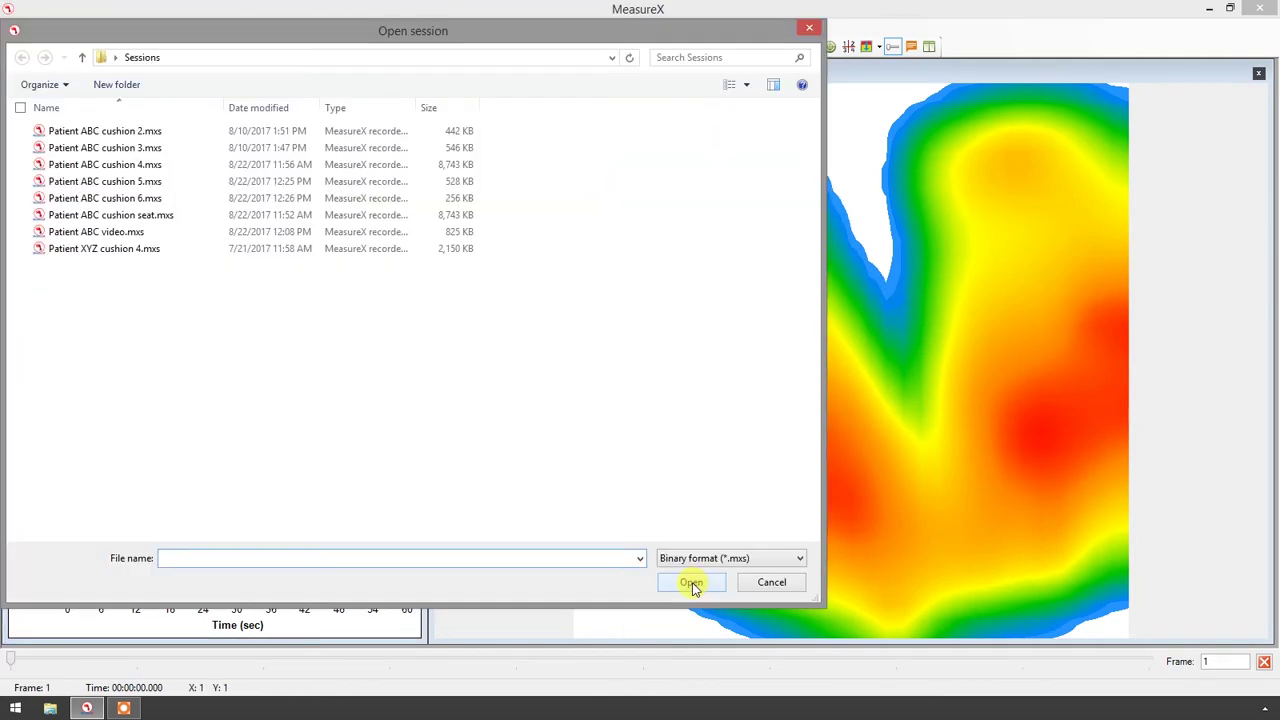
{"action": "left_click", "coordinate": [180, 166]}
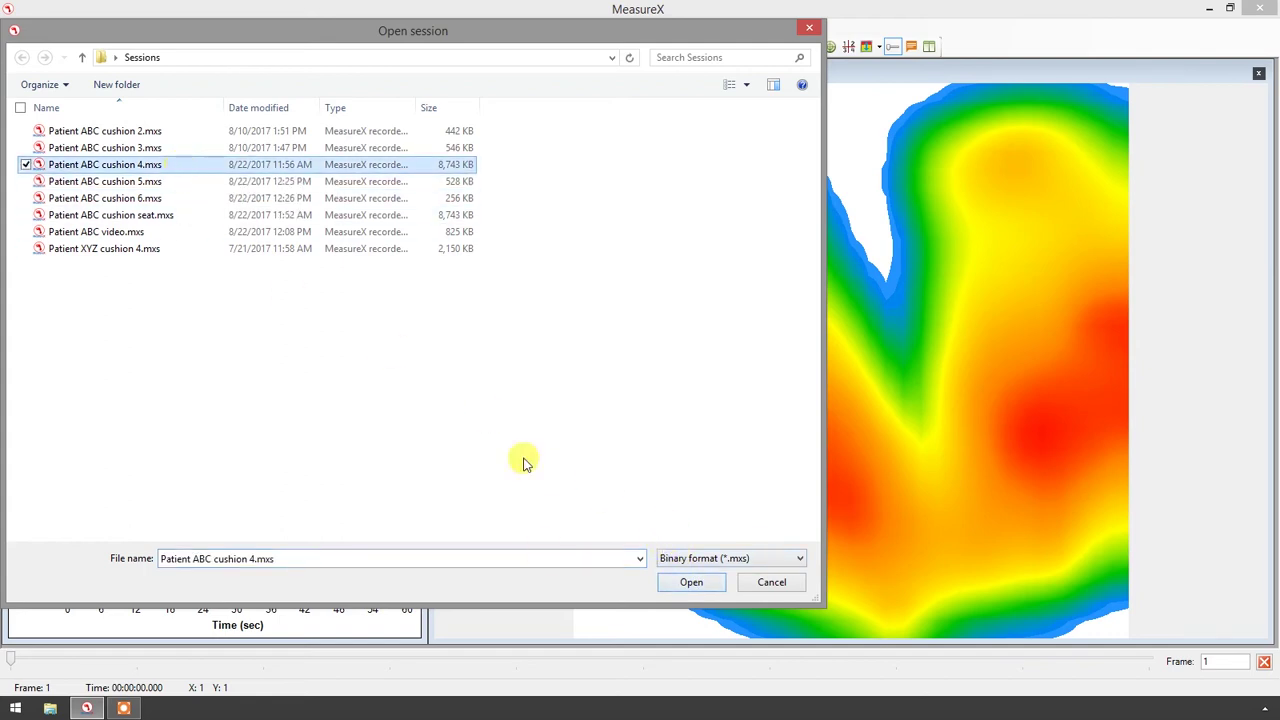
{"action": "left_click", "coordinate": [678, 584]}
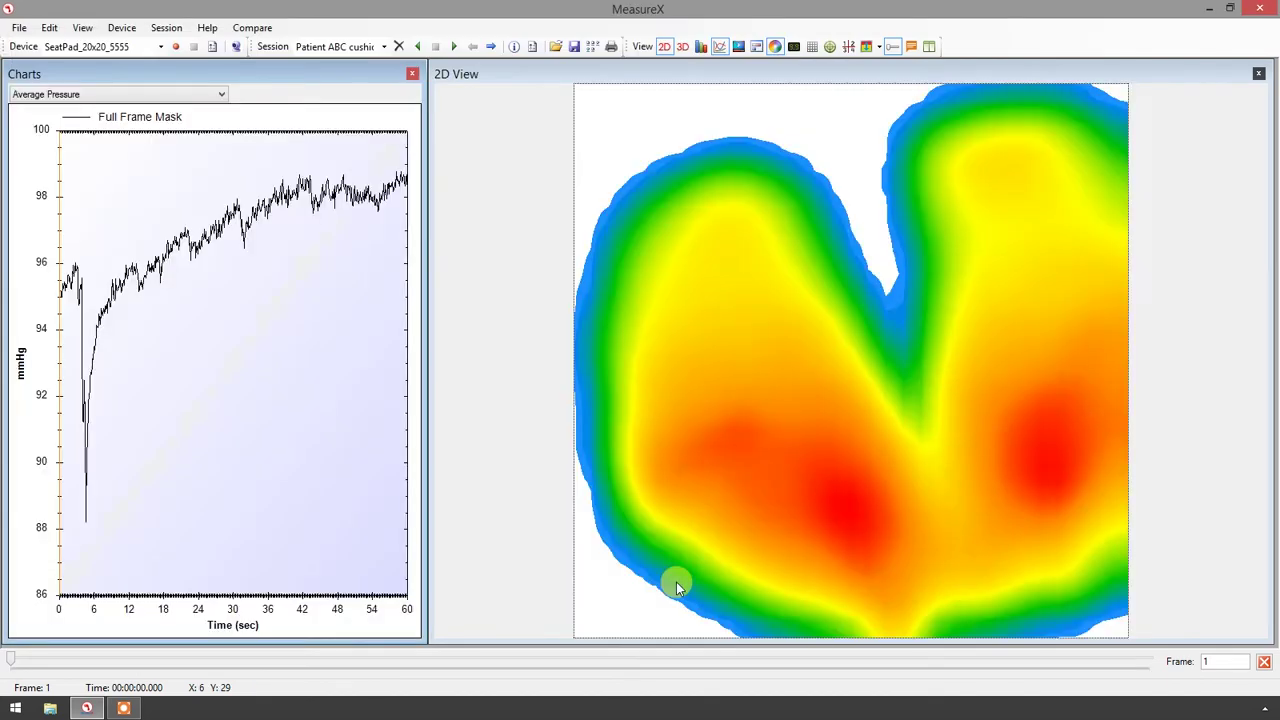
{"action": "left_click", "coordinate": [556, 47]}
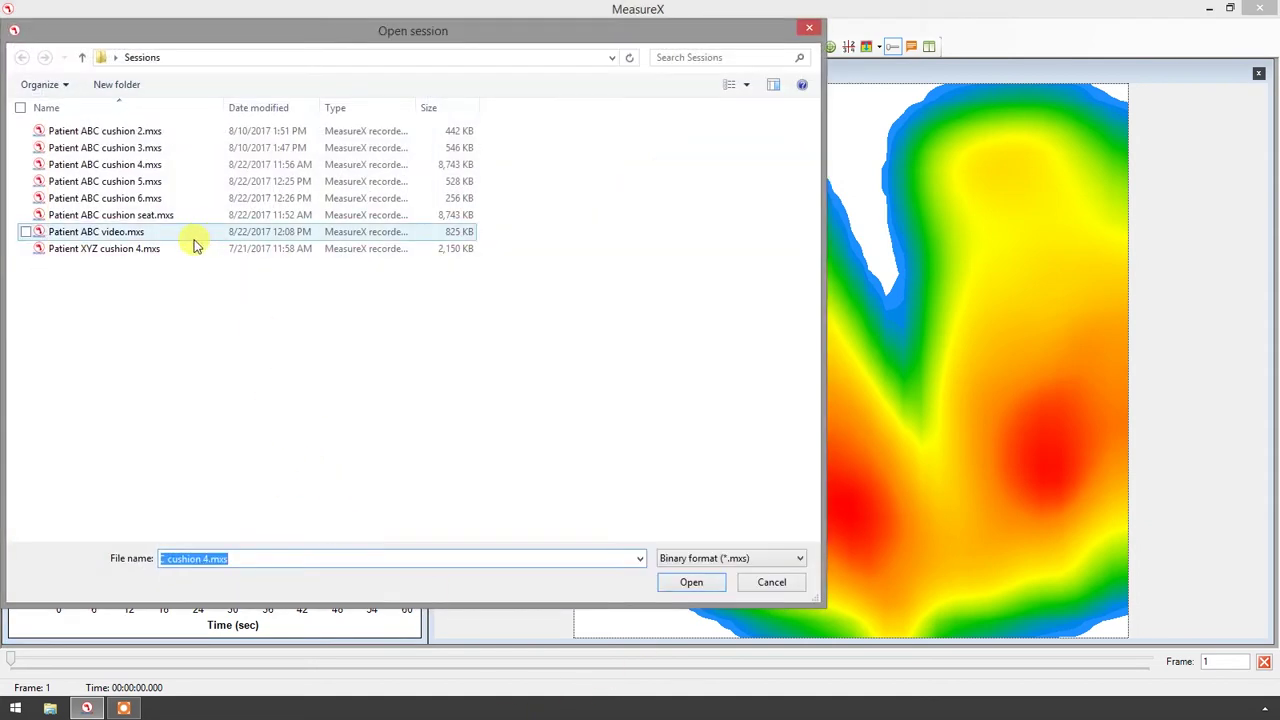
{"action": "left_click", "coordinate": [170, 250]}
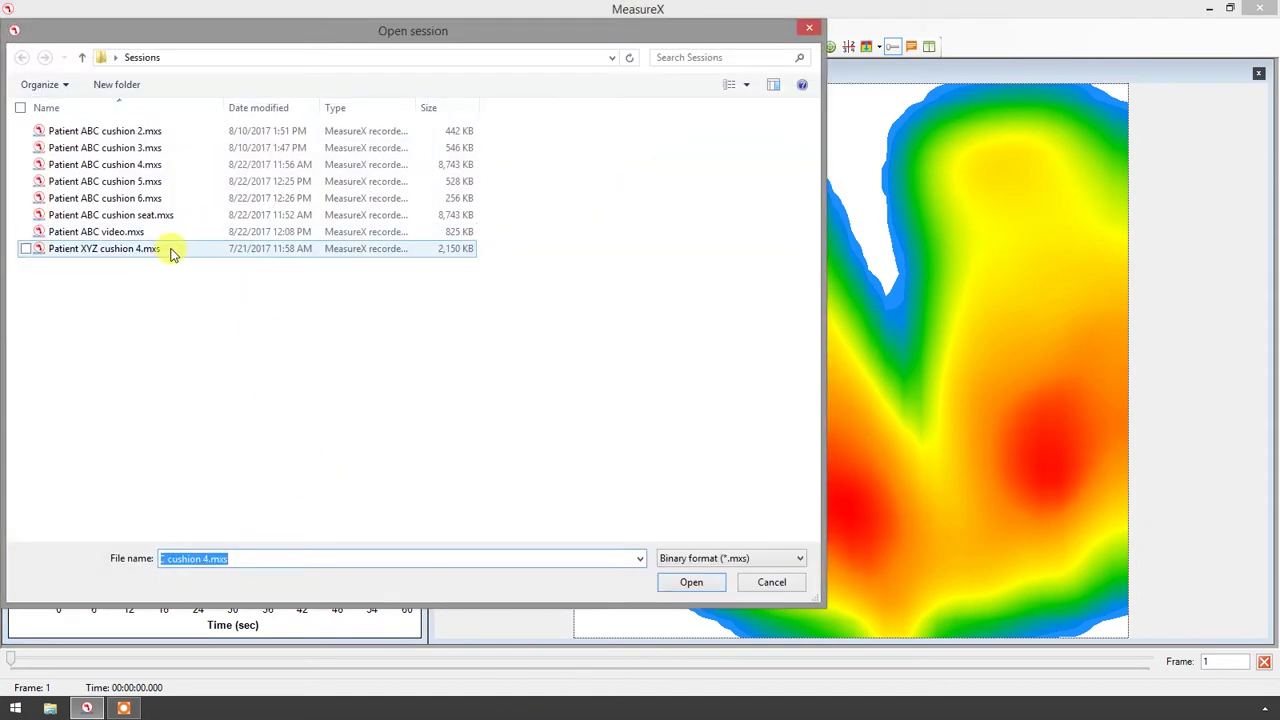
{"action": "left_click", "coordinate": [690, 584]}
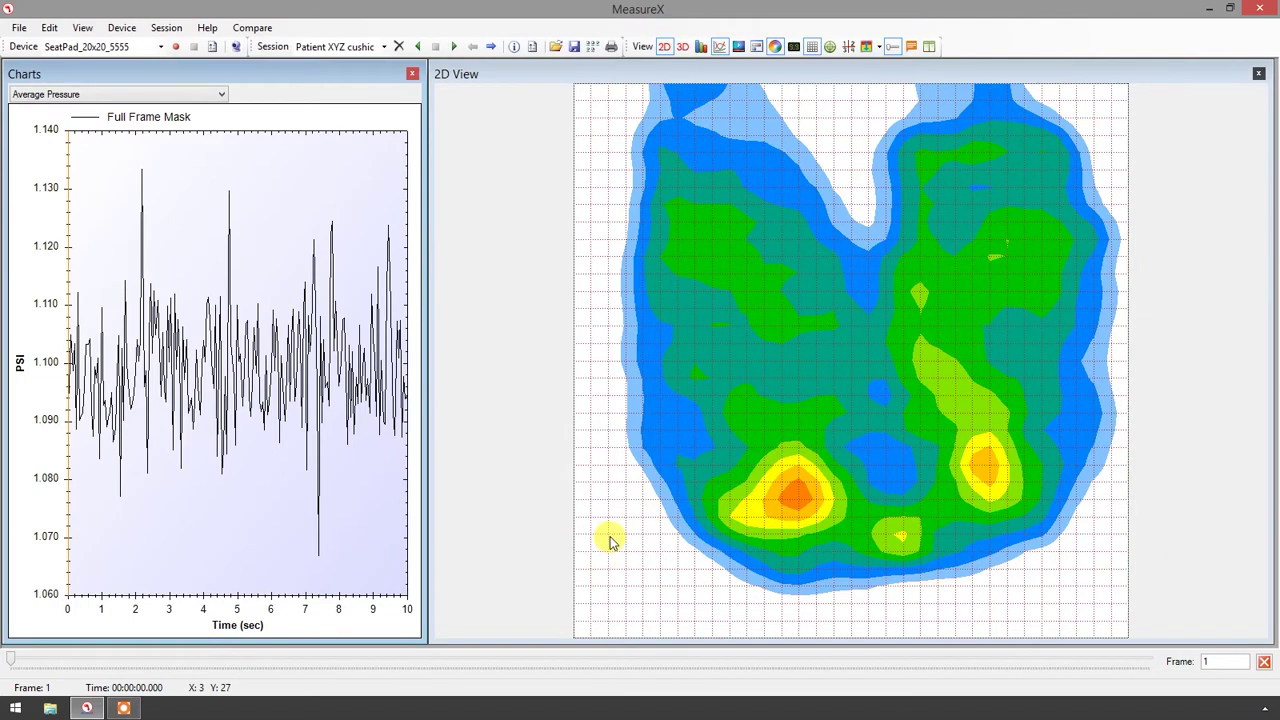
- Switch between the loaded sessions, ending on Patient XYZ cushion 4
{"action": "left_click", "coordinate": [367, 48]}
{"action": "left_click", "coordinate": [348, 86]}
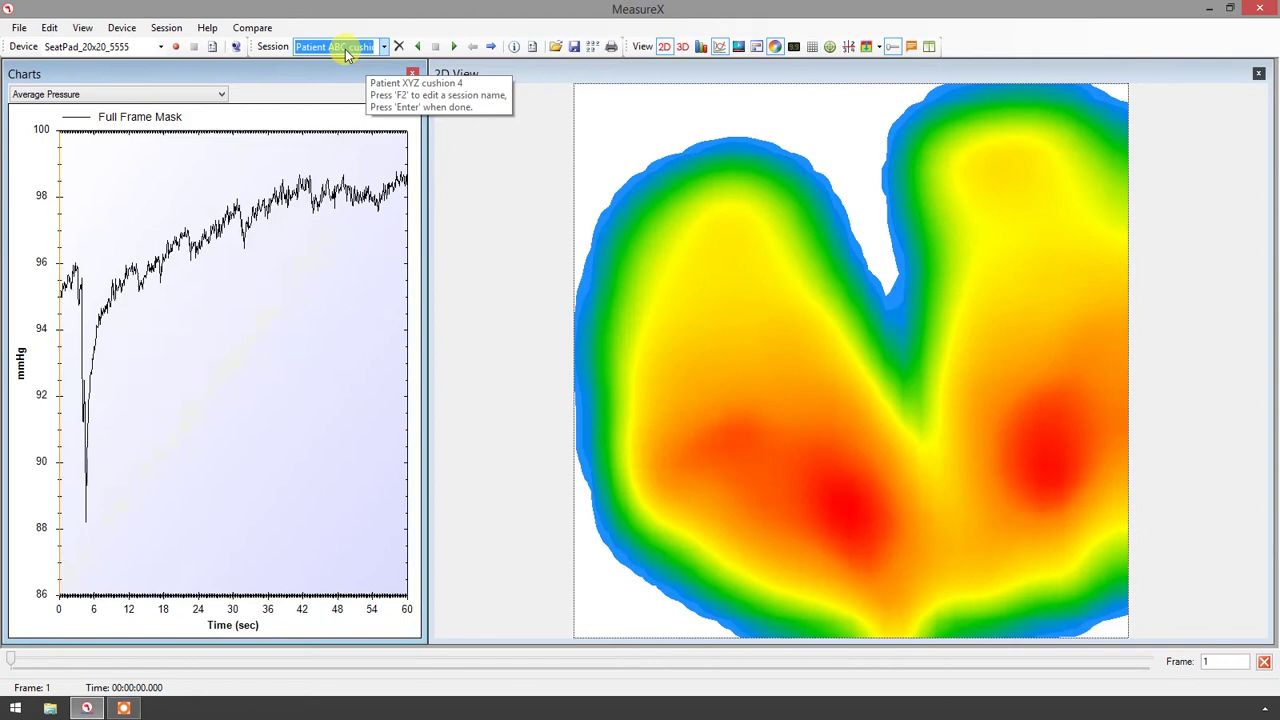
{"action": "left_click", "coordinate": [340, 50]}
{"action": "left_click", "coordinate": [338, 63]}
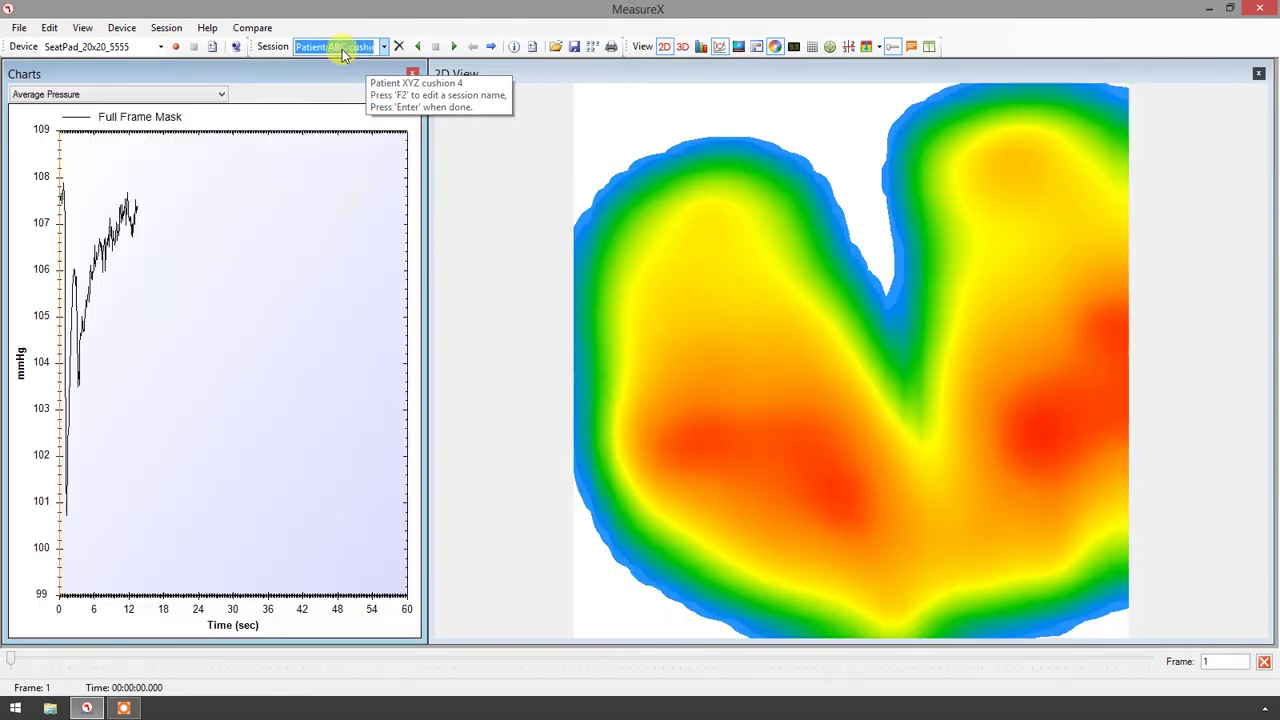
{"action": "left_click", "coordinate": [345, 52]}
{"action": "left_click", "coordinate": [338, 94]}
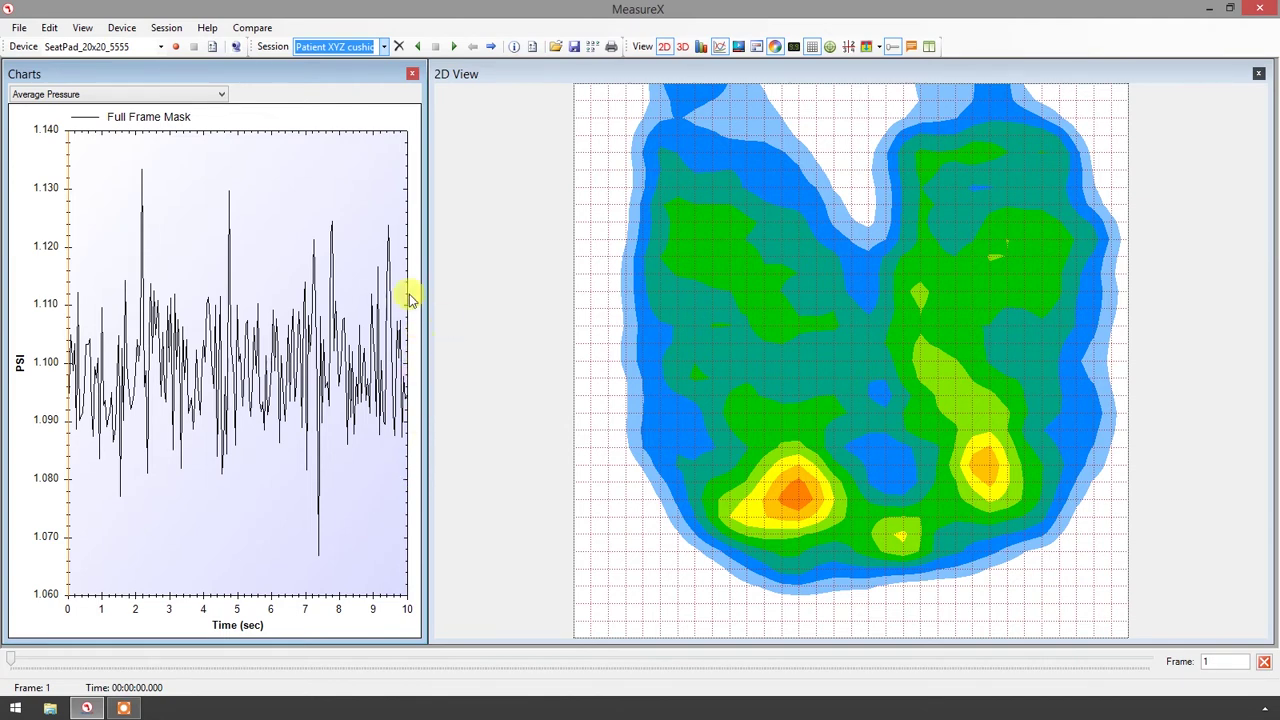
- Generate the pressure report with the patient's name entered in the optional Name field
{"action": "left_click", "coordinate": [613, 49]}
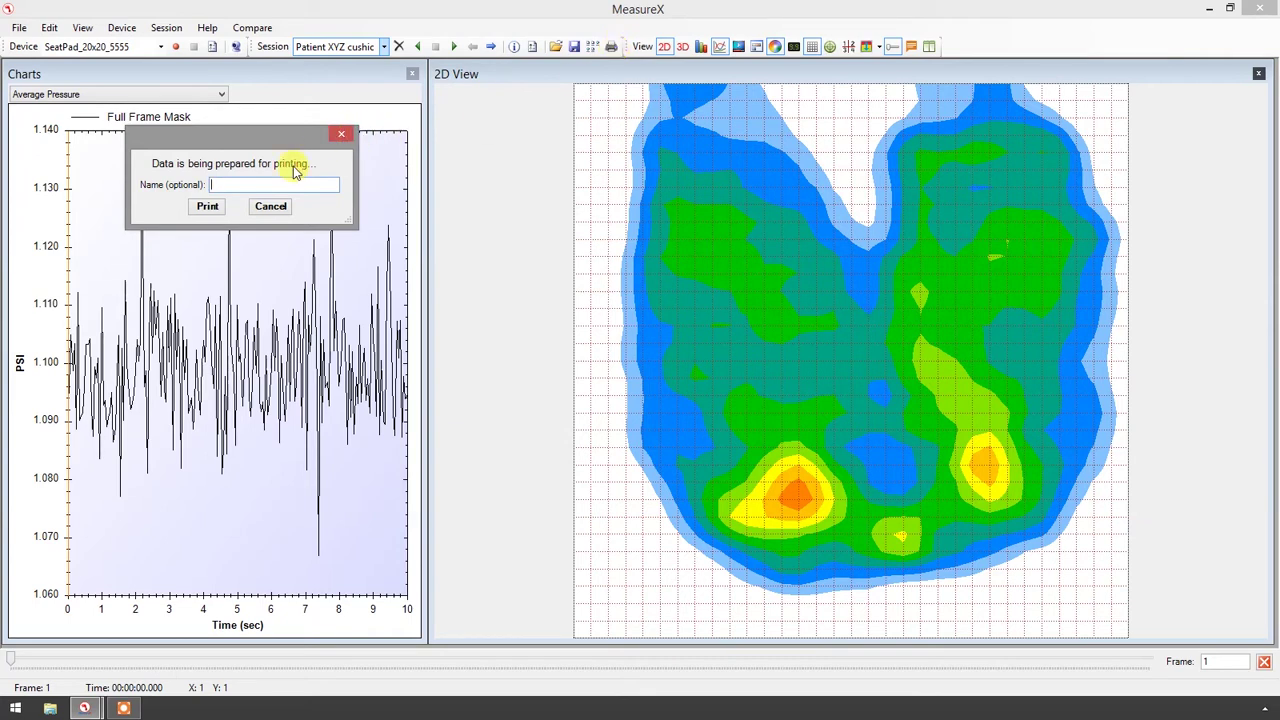
{"action": "type", "text": "Xyz"}
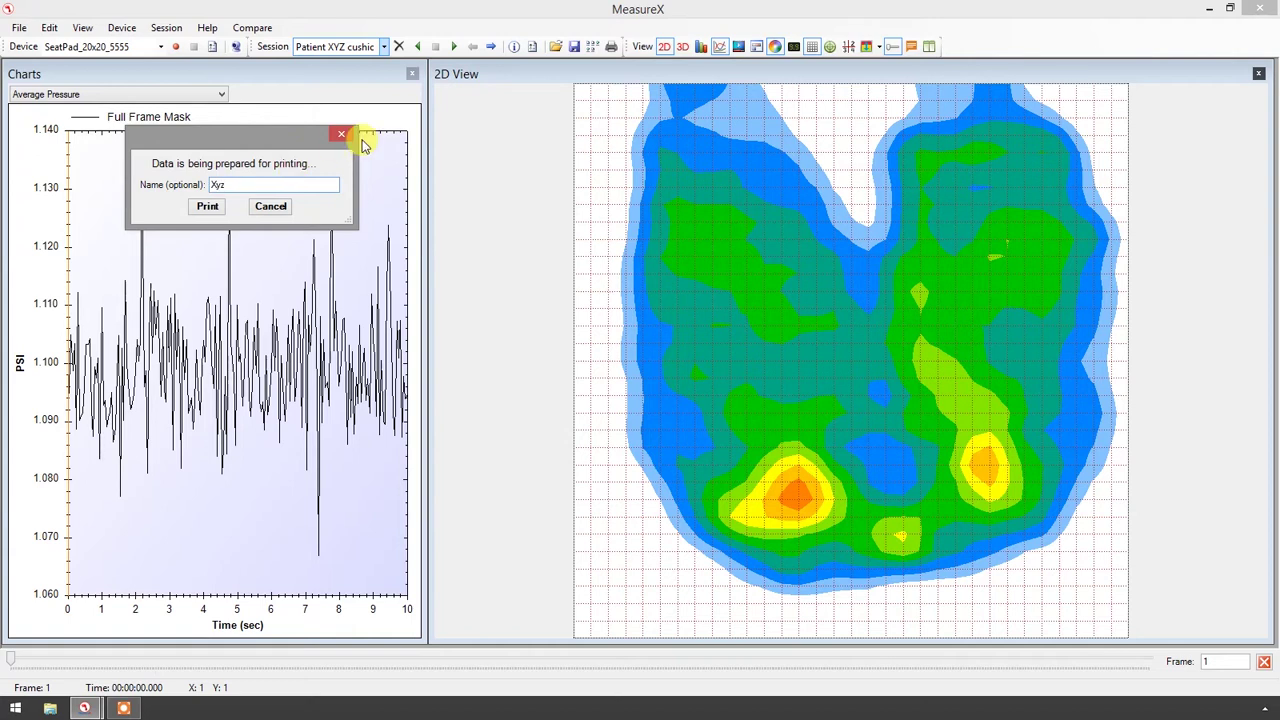
{"action": "left_click", "coordinate": [203, 206]}
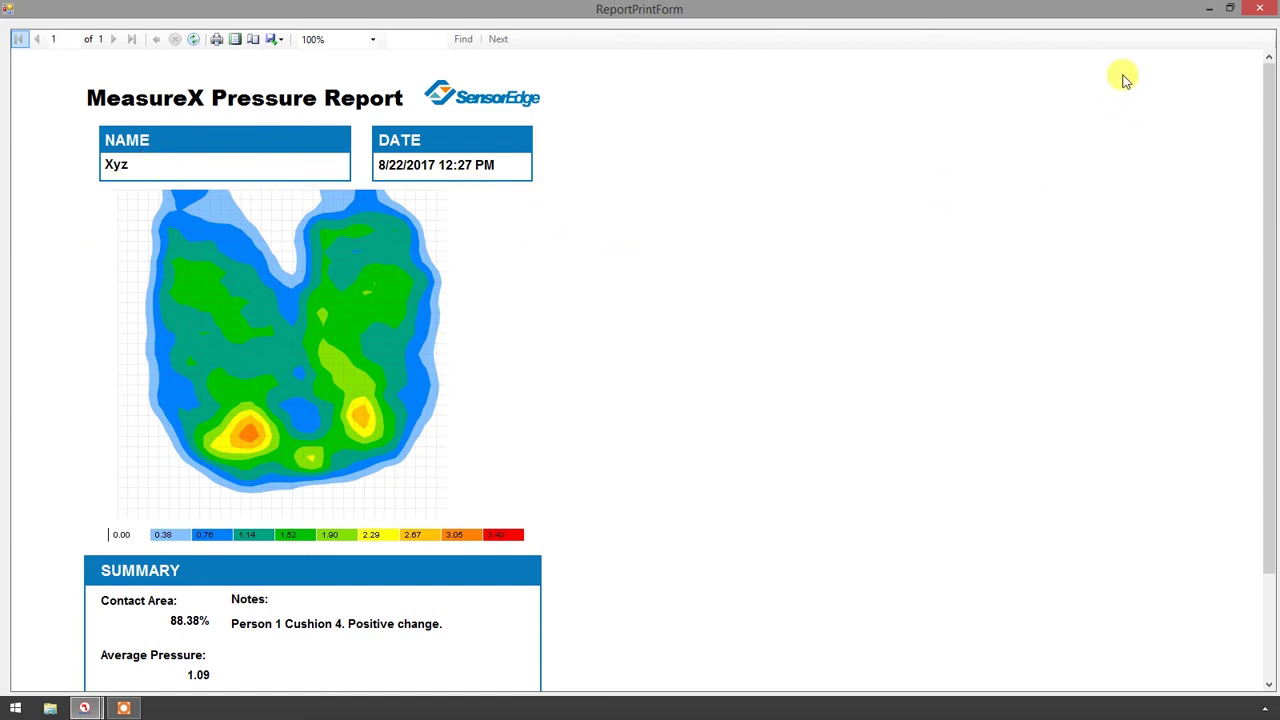
- Scroll through the report summary (88.38% contact, 1.09 average), then cancel the Print dialog
{"action": "scroll", "coordinate": [1272, 163], "scroll_direction": "down", "scroll_amount": 1}
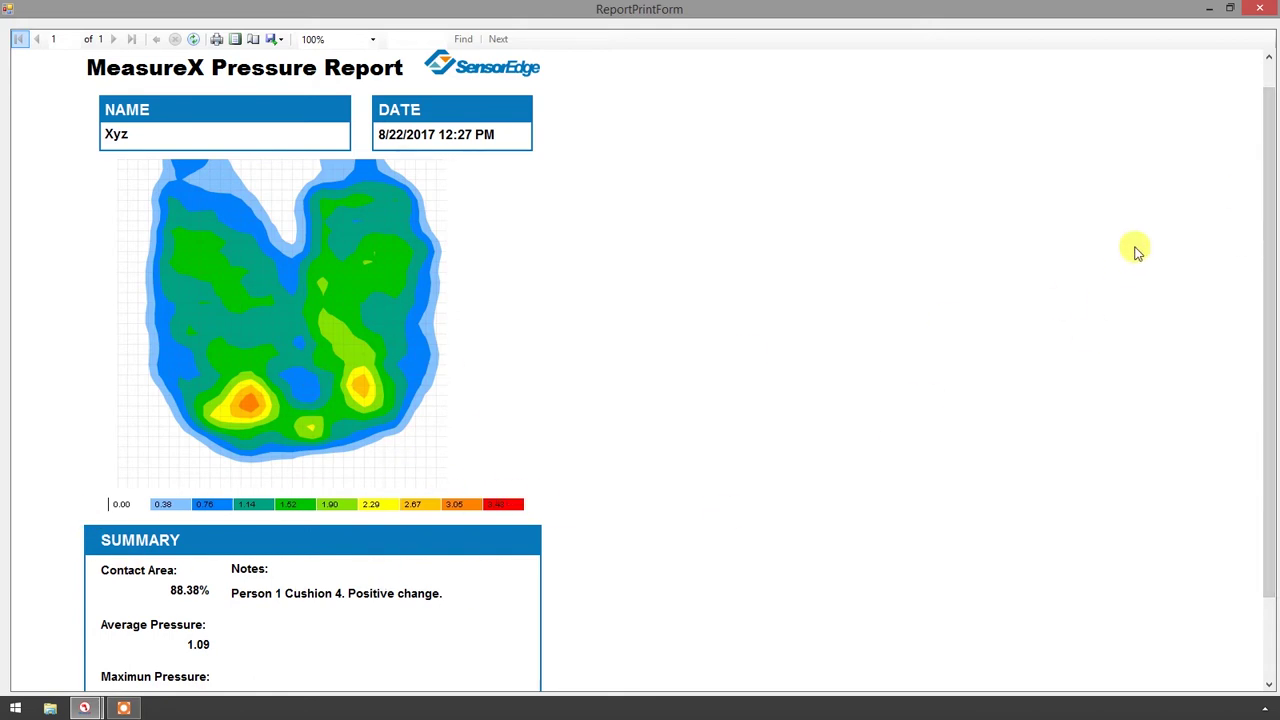
{"action": "left_click_drag", "start_coordinate": [1268, 257], "coordinate": [1276, 390]}
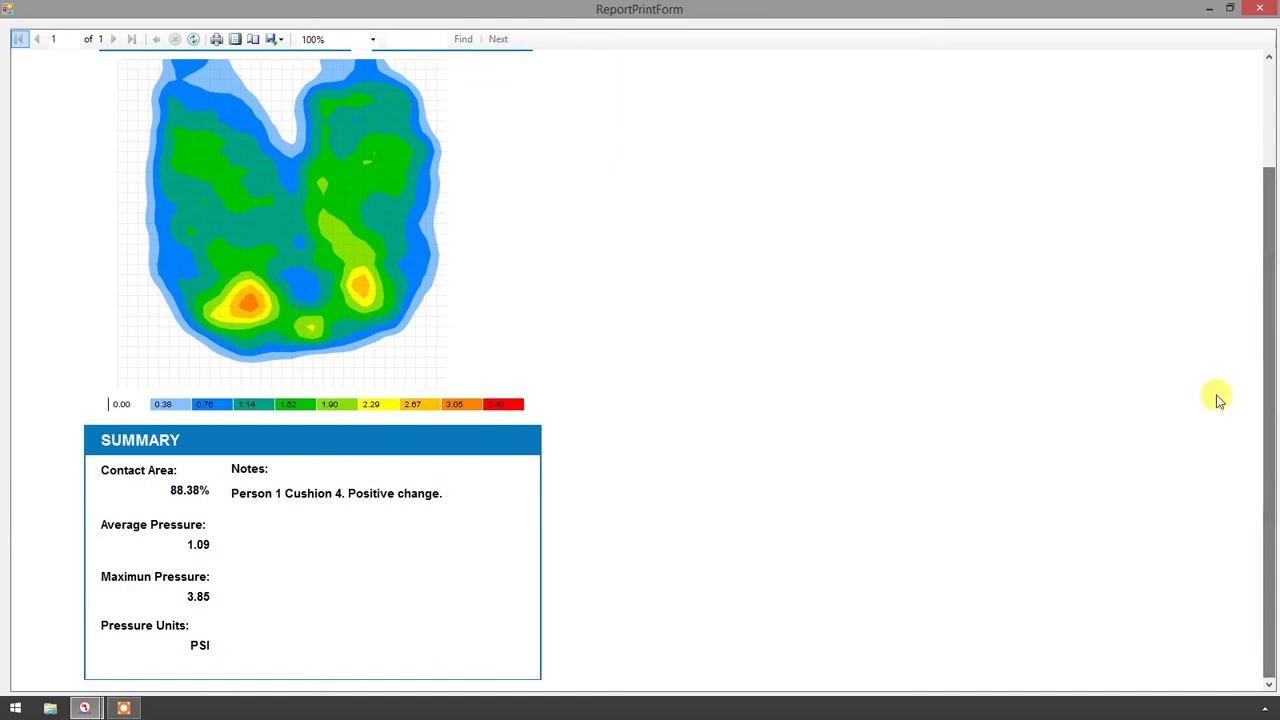
{"action": "left_click_drag", "start_coordinate": [1268, 280], "coordinate": [1266, 150]}
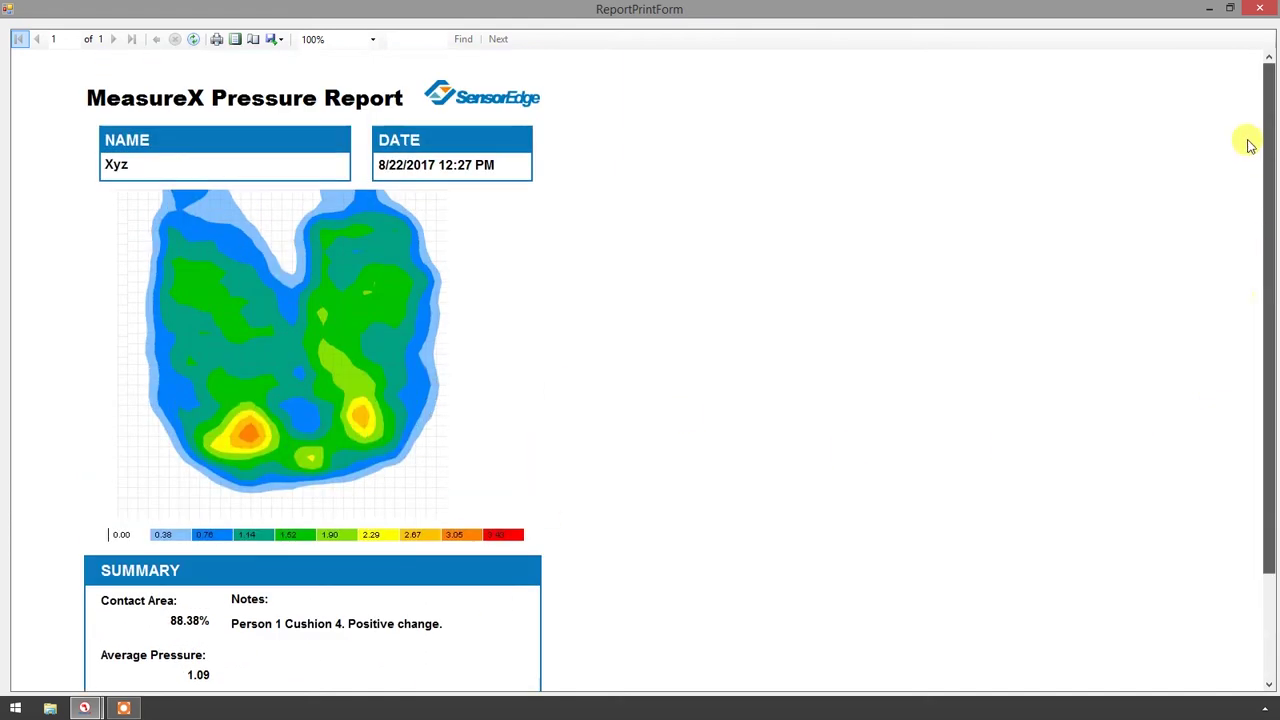
{"action": "left_click", "coordinate": [216, 42]}
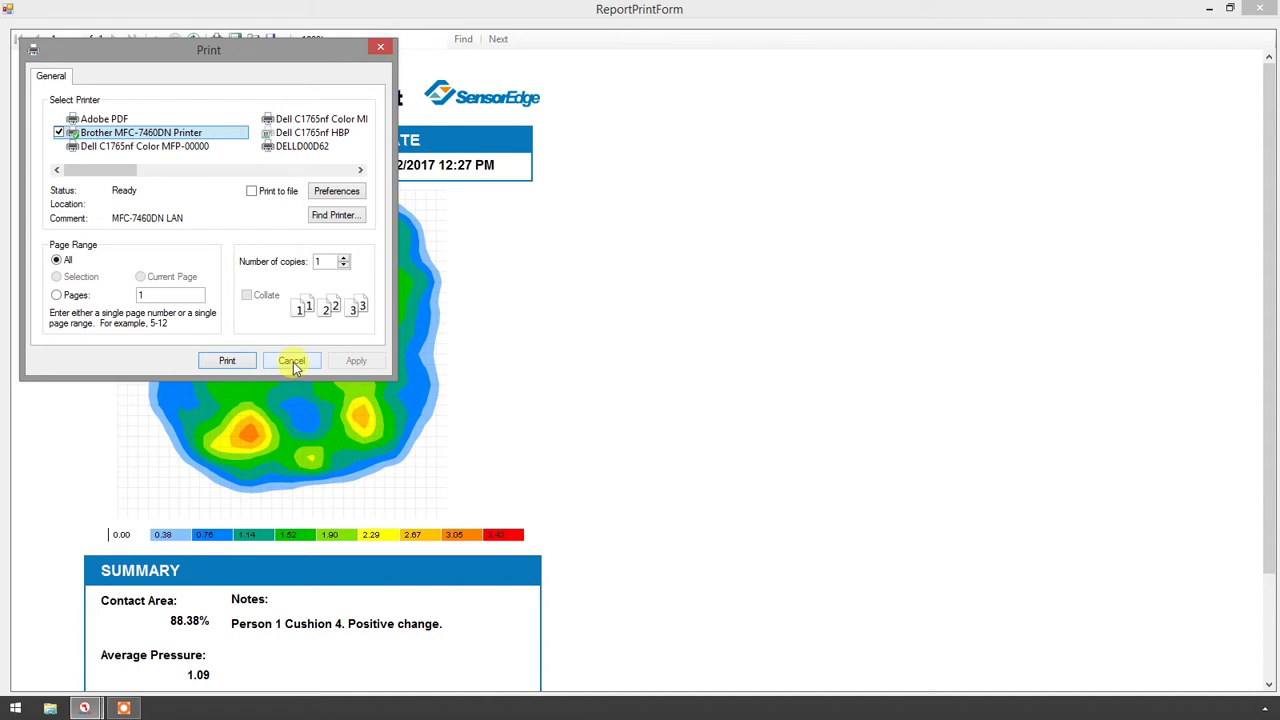
{"action": "left_click", "coordinate": [293, 362]}
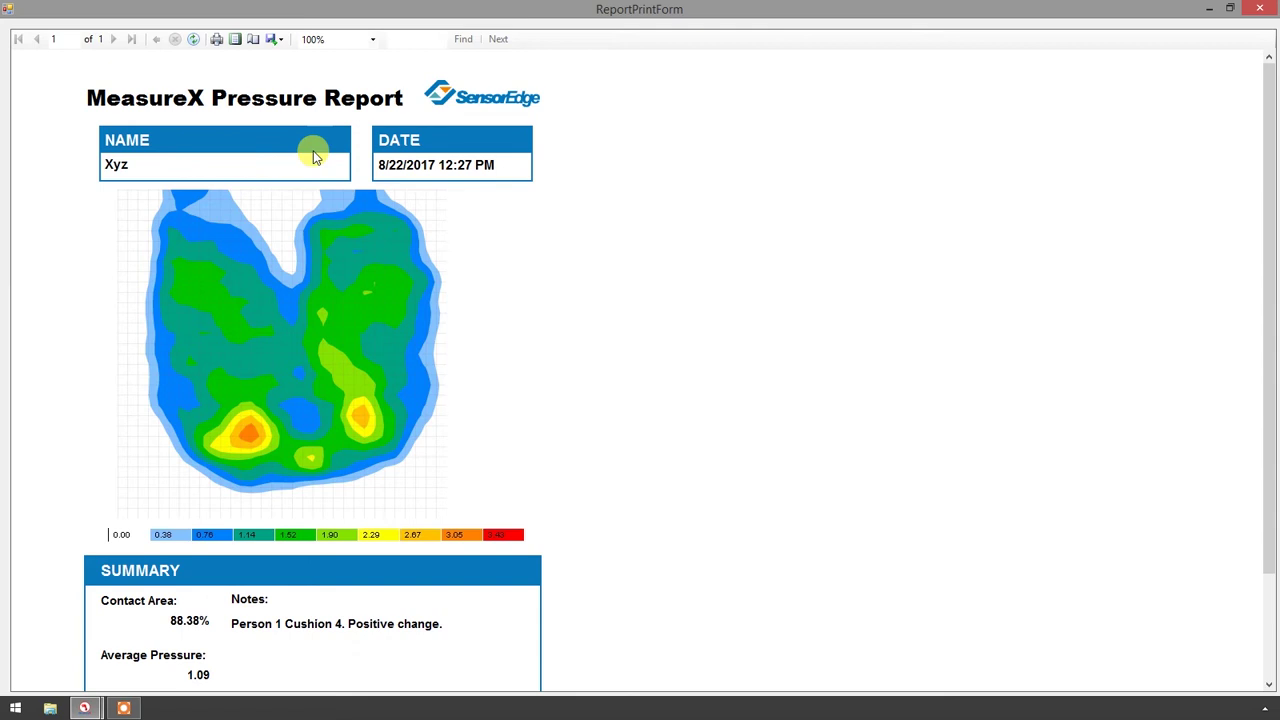
- Export the report as the PDF 'Patient XYZ cushion 4 session 2.pdf' in Sessions
{"action": "left_click", "coordinate": [276, 41]}
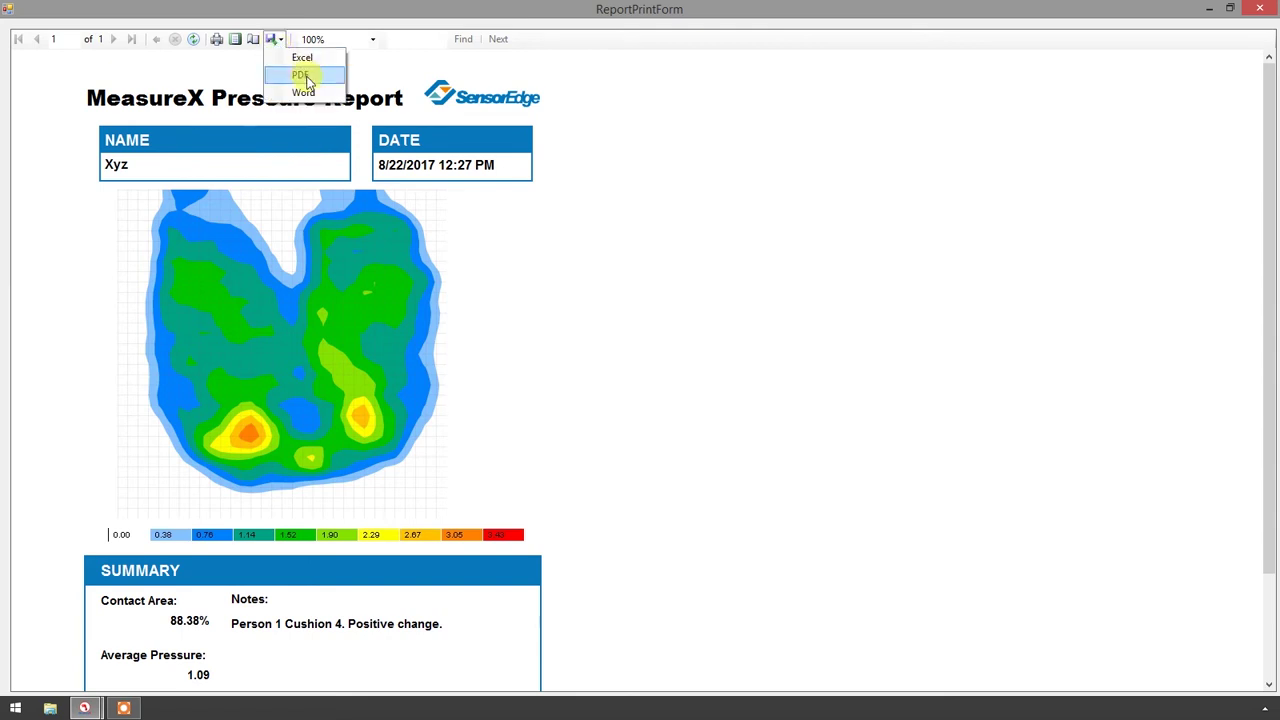
{"action": "left_click", "coordinate": [305, 78]}
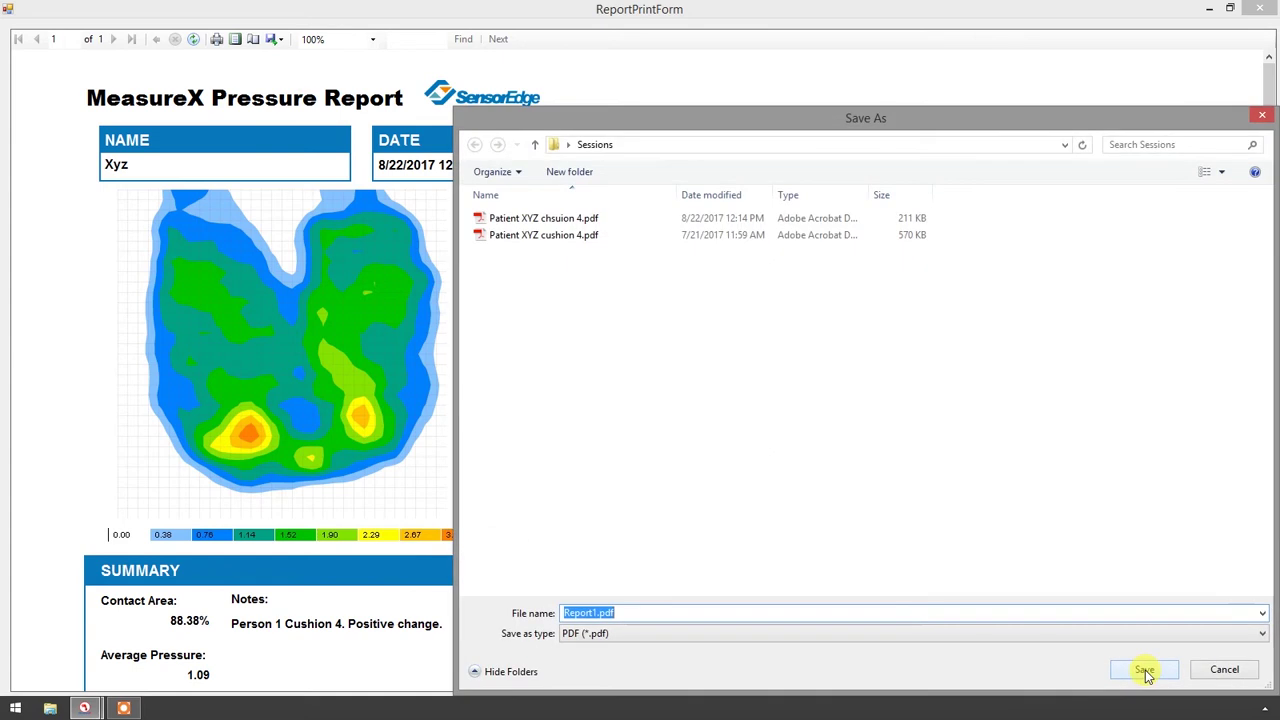
{"action": "left_click", "coordinate": [1146, 671]}
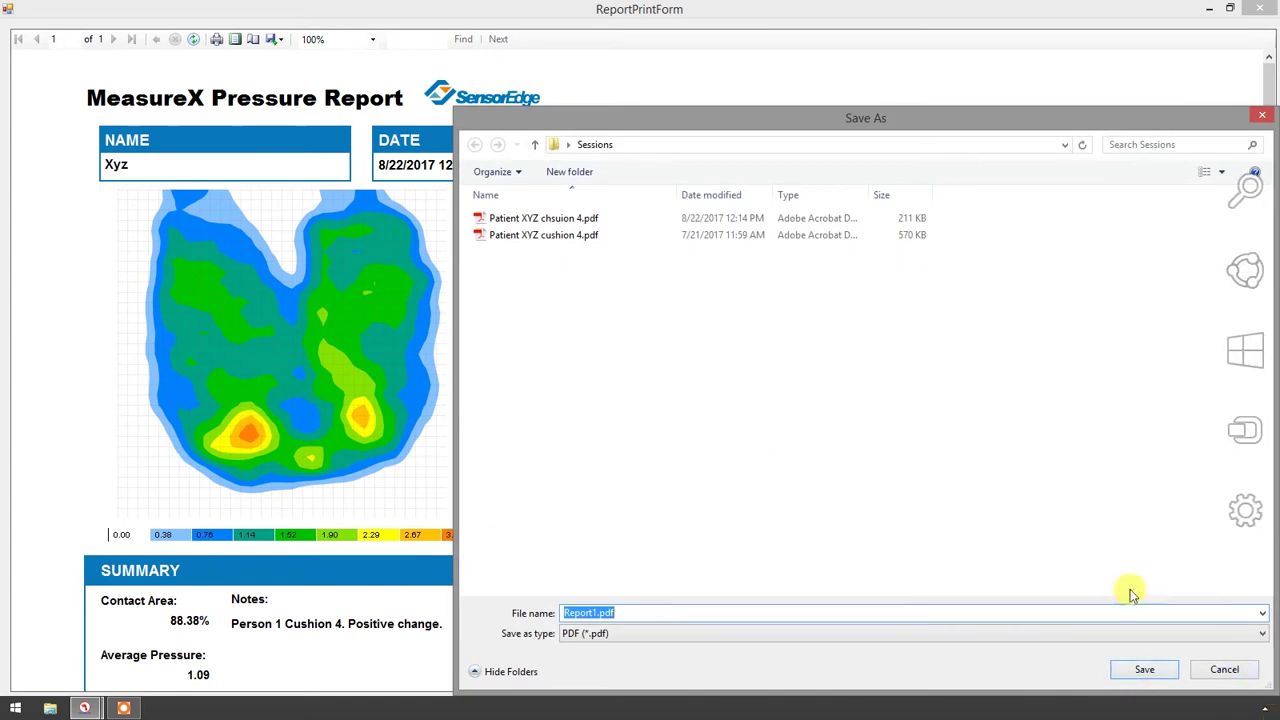
{"action": "left_click", "coordinate": [567, 240]}
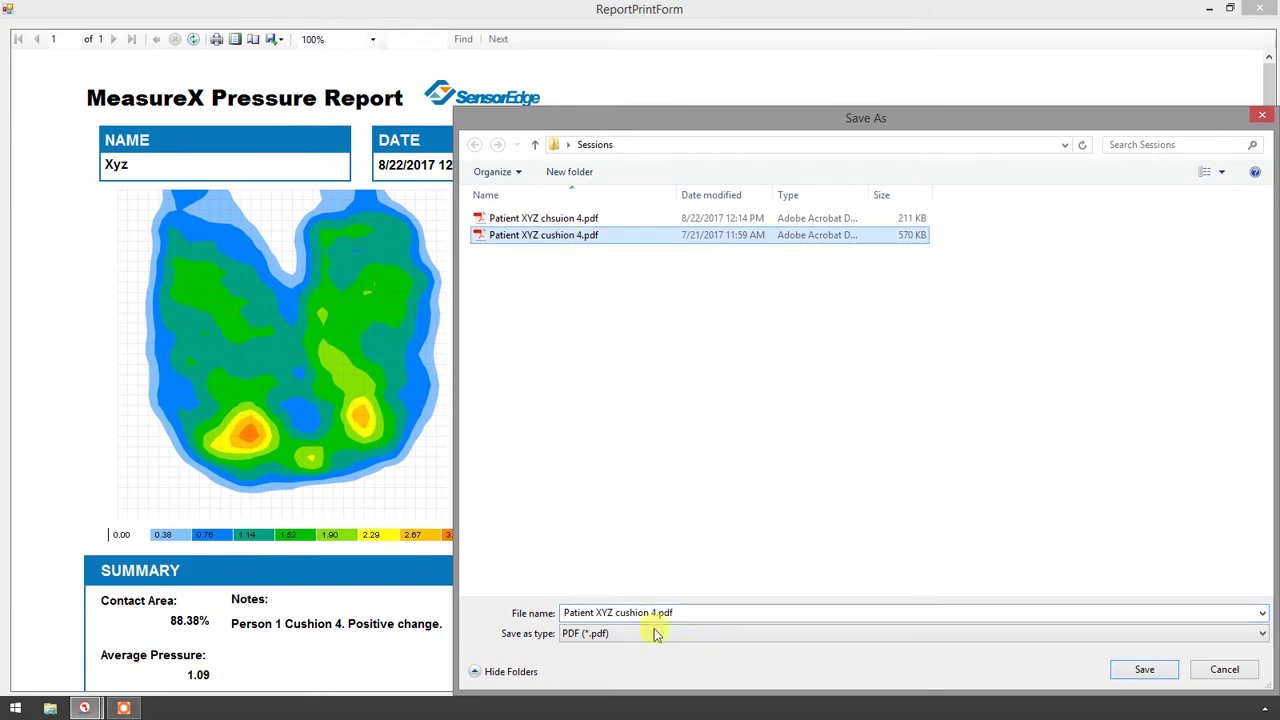
{"action": "left_click", "coordinate": [664, 612]}
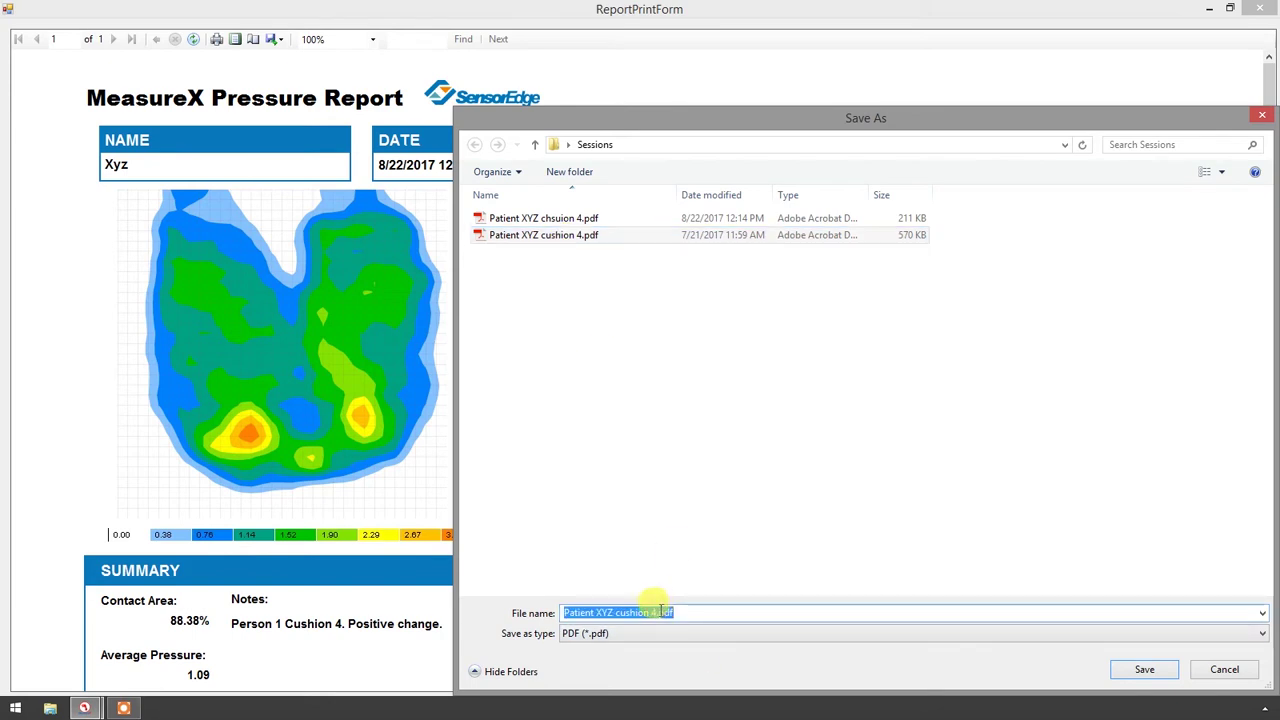
{"action": "left_click", "coordinate": [654, 612]}
{"action": "type", "text": "session 2"}
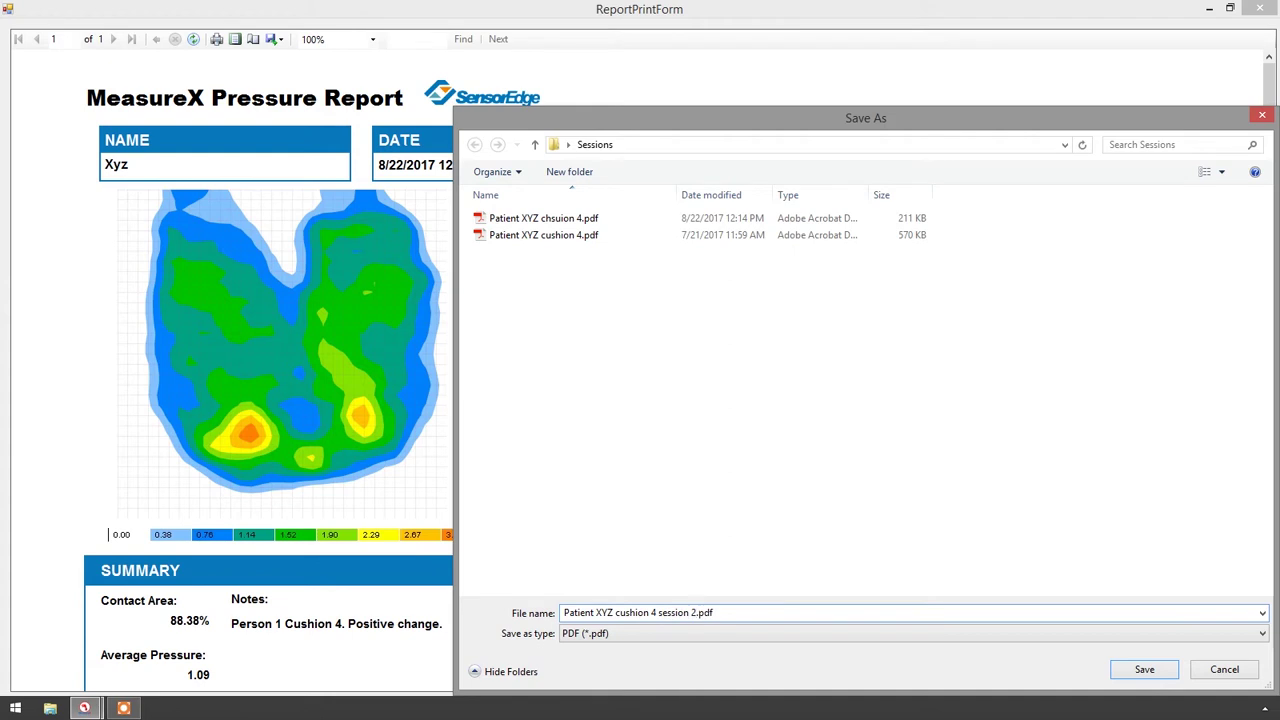
{"action": "left_click", "coordinate": [1142, 669]}
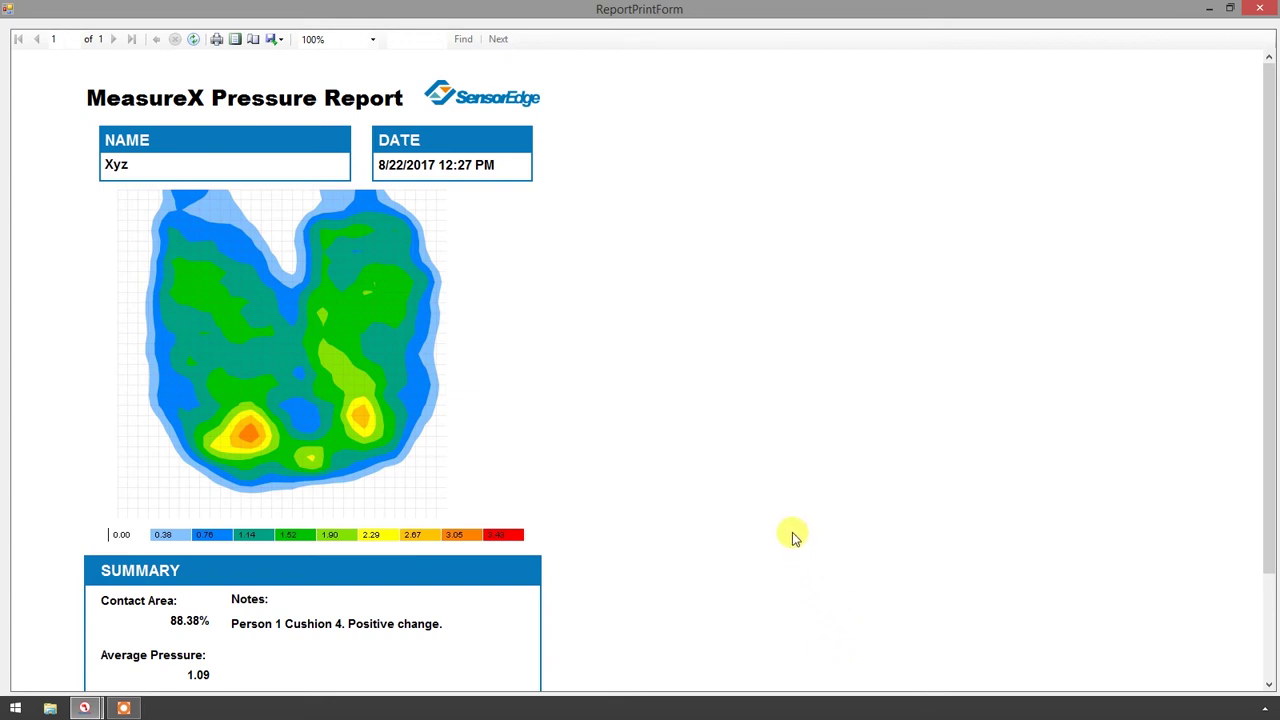
- Close the report preview and show the 2D pressure map, briefly toggling cell values
{"action": "left_click", "coordinate": [1262, 12]}
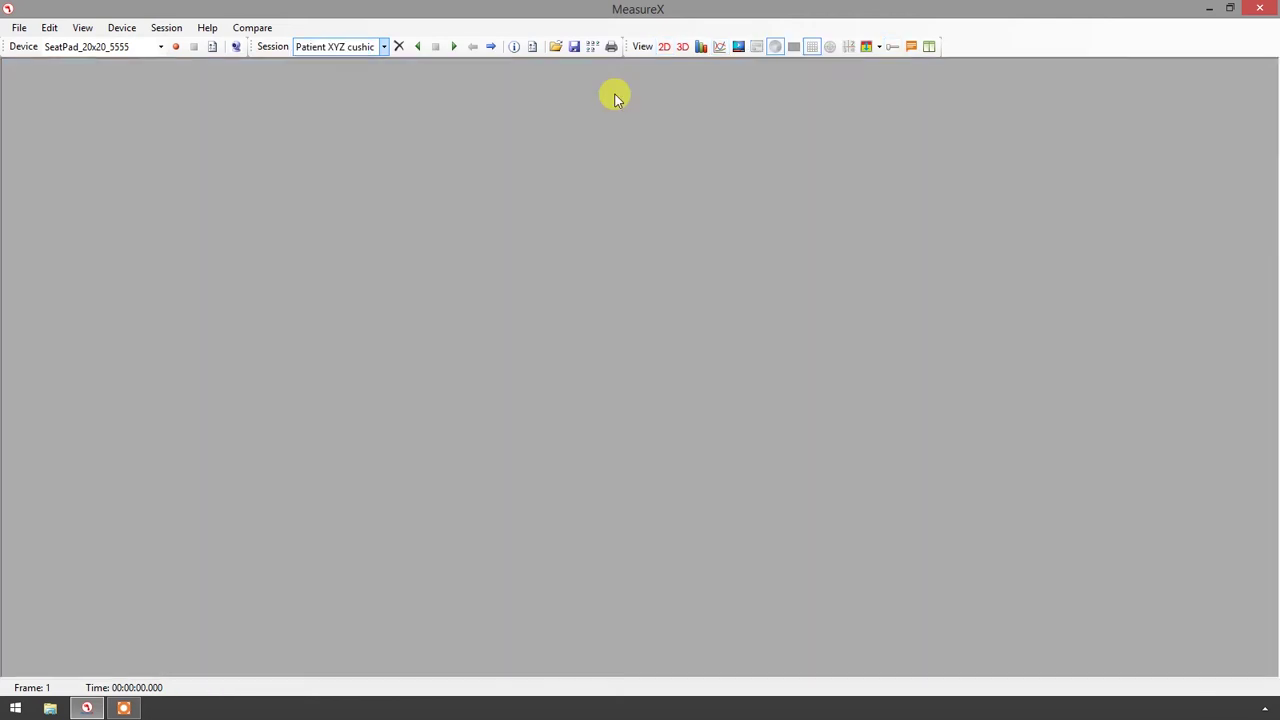
{"action": "left_click", "coordinate": [665, 48]}
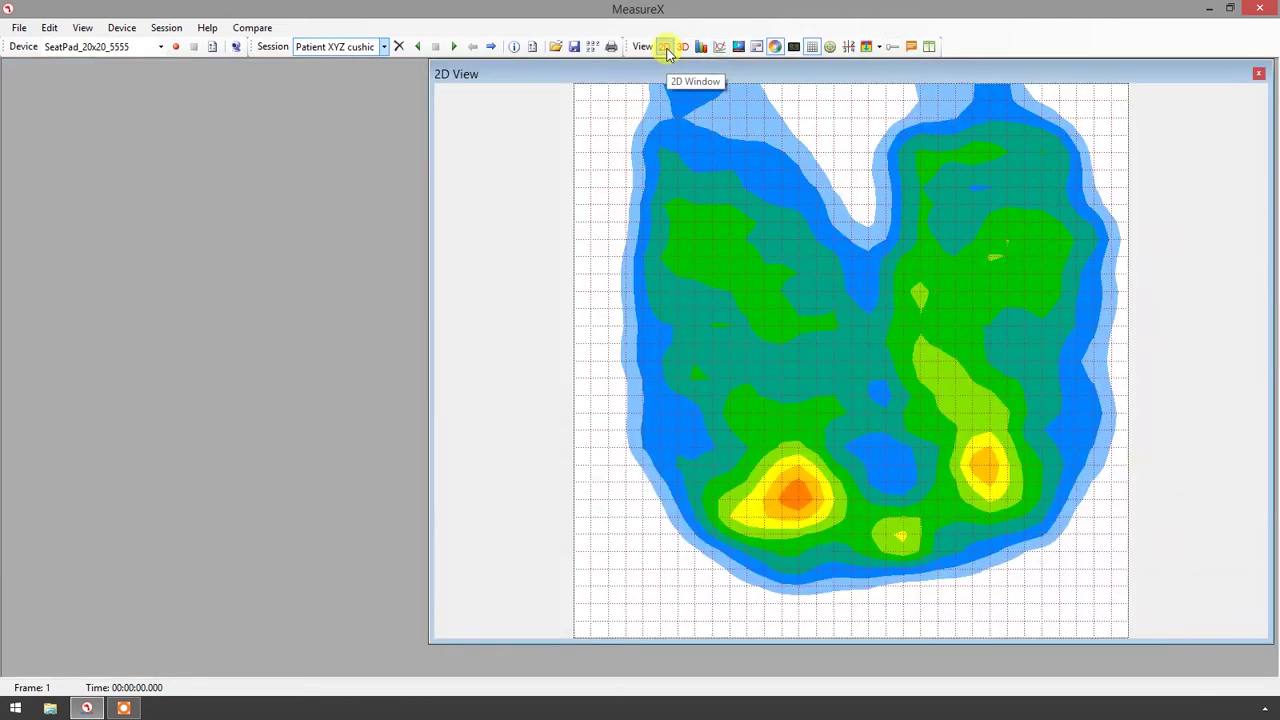
{"action": "left_click", "coordinate": [795, 48]}
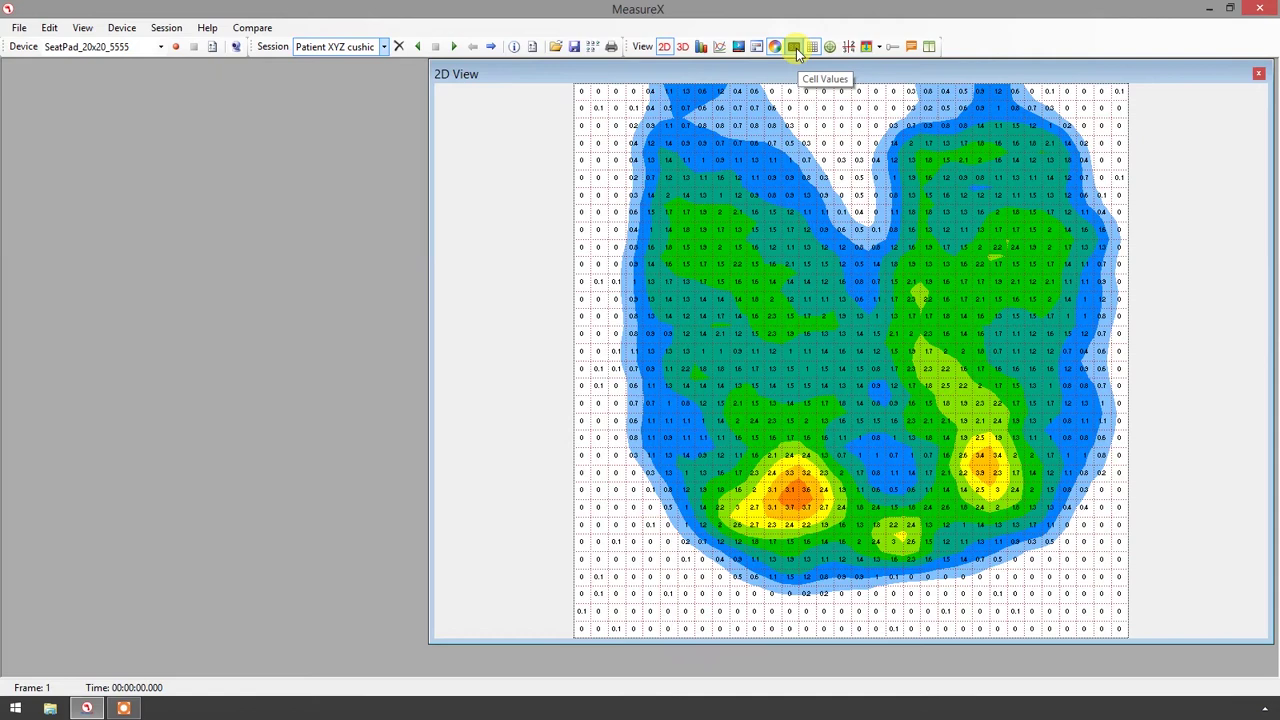
{"action": "left_click", "coordinate": [795, 48]}
- Try the grid, center-of-pressure and quadrant overlays, leaving the grid on and quadrants off
{"action": "left_click", "coordinate": [813, 48]}
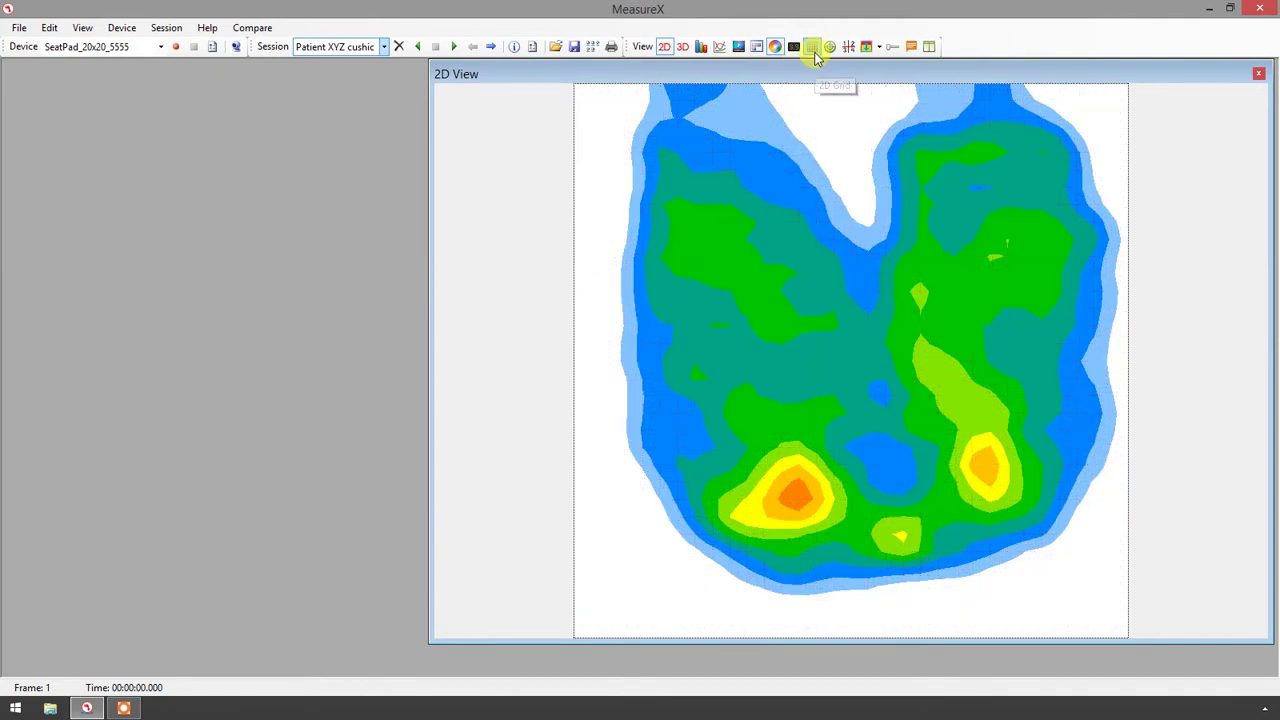
{"action": "left_click", "coordinate": [814, 49]}
{"action": "left_click", "coordinate": [814, 49]}
{"action": "left_click", "coordinate": [814, 49]}
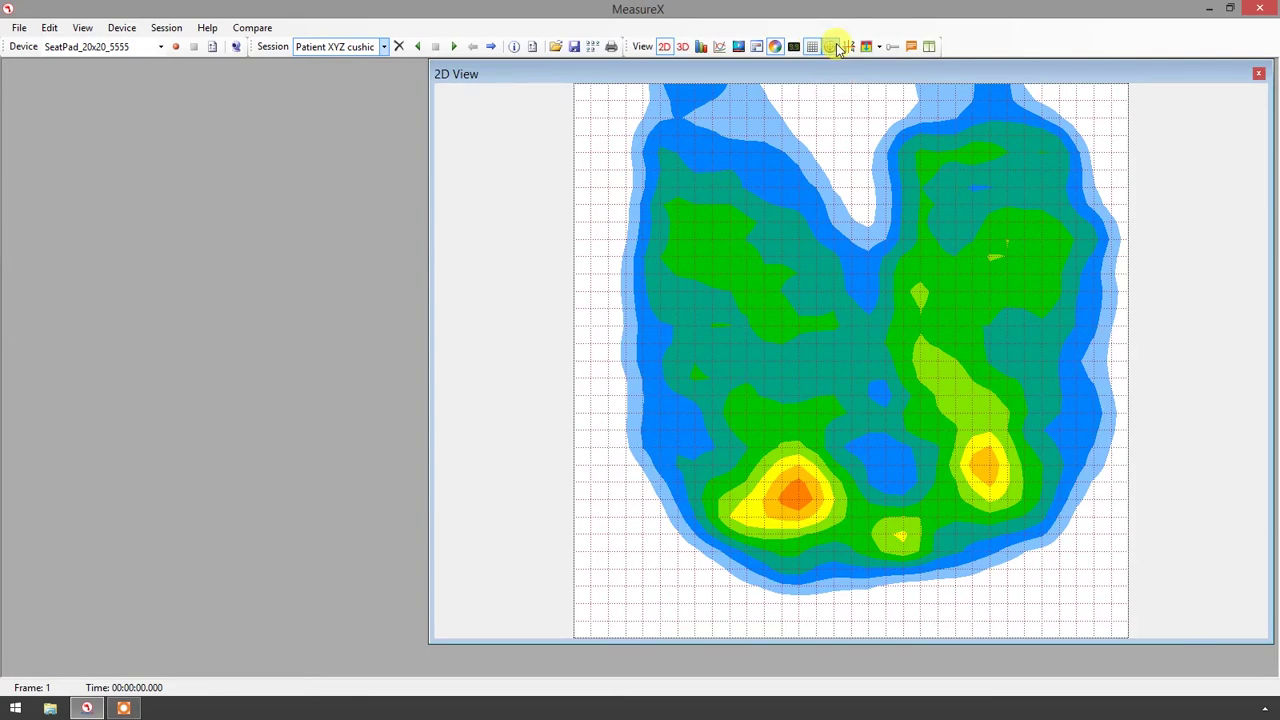
{"action": "left_click", "coordinate": [836, 48]}
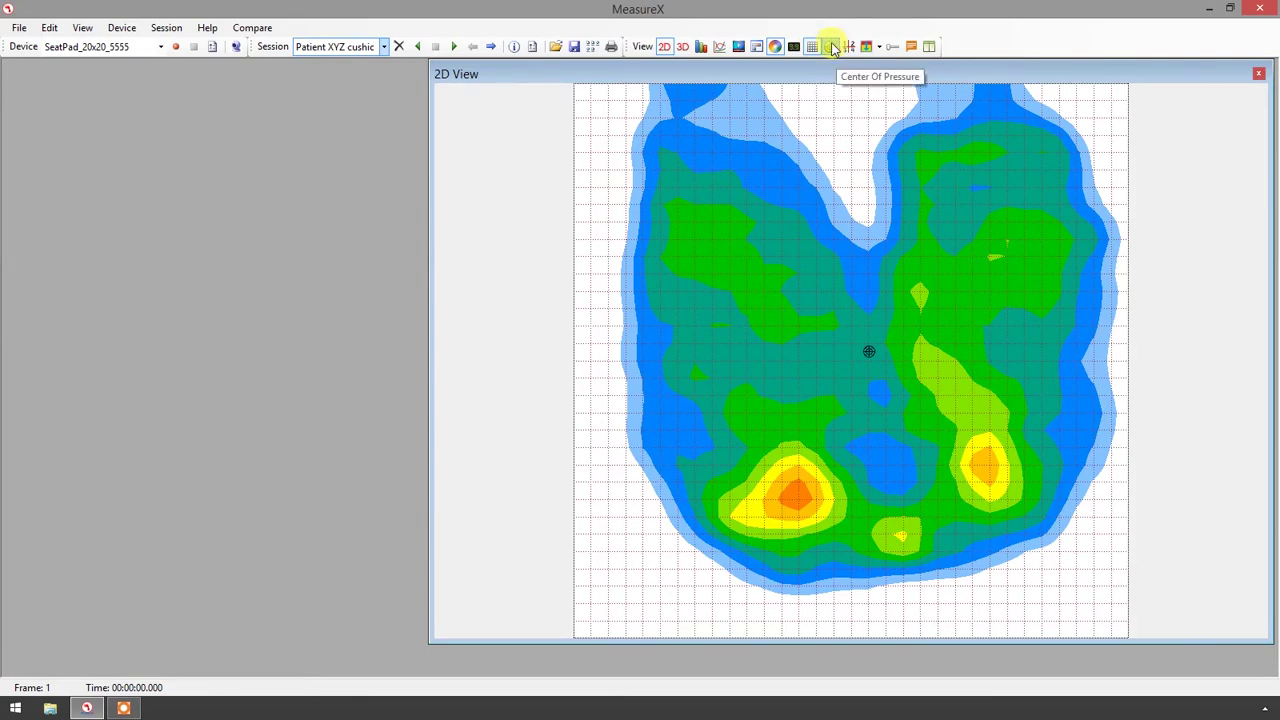
{"action": "left_click", "coordinate": [848, 48]}
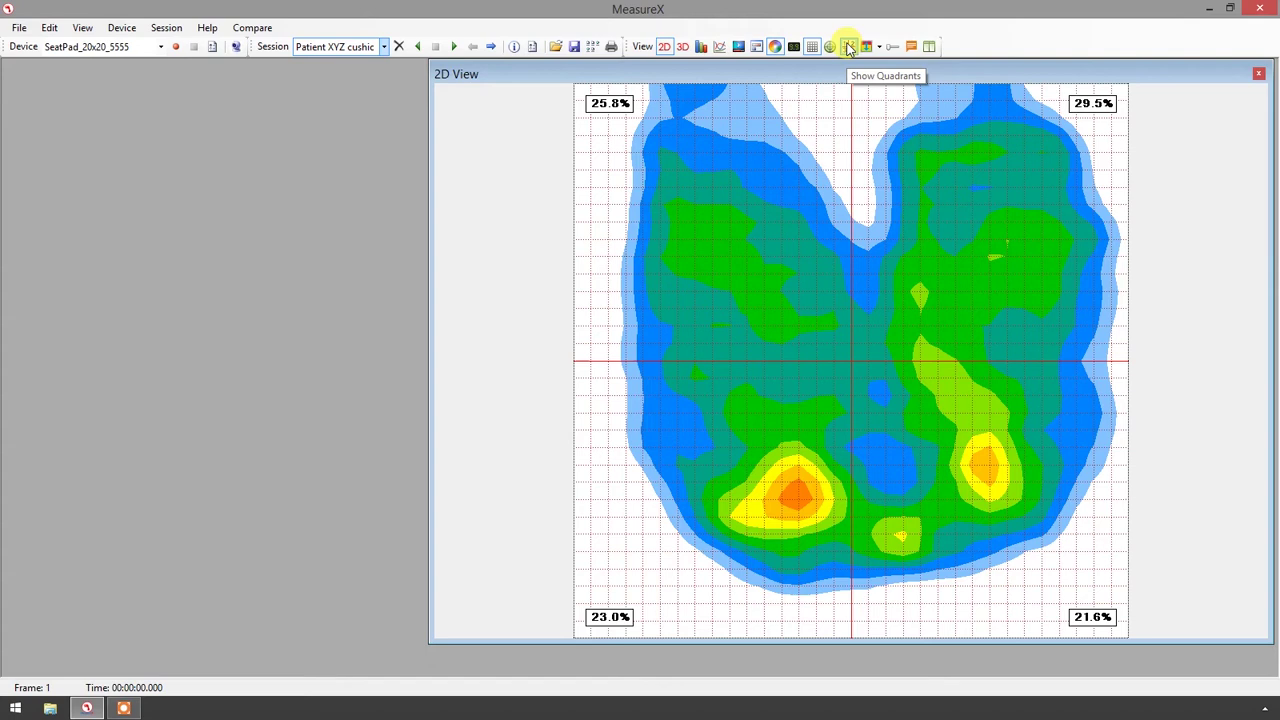
{"action": "left_click", "coordinate": [848, 48]}
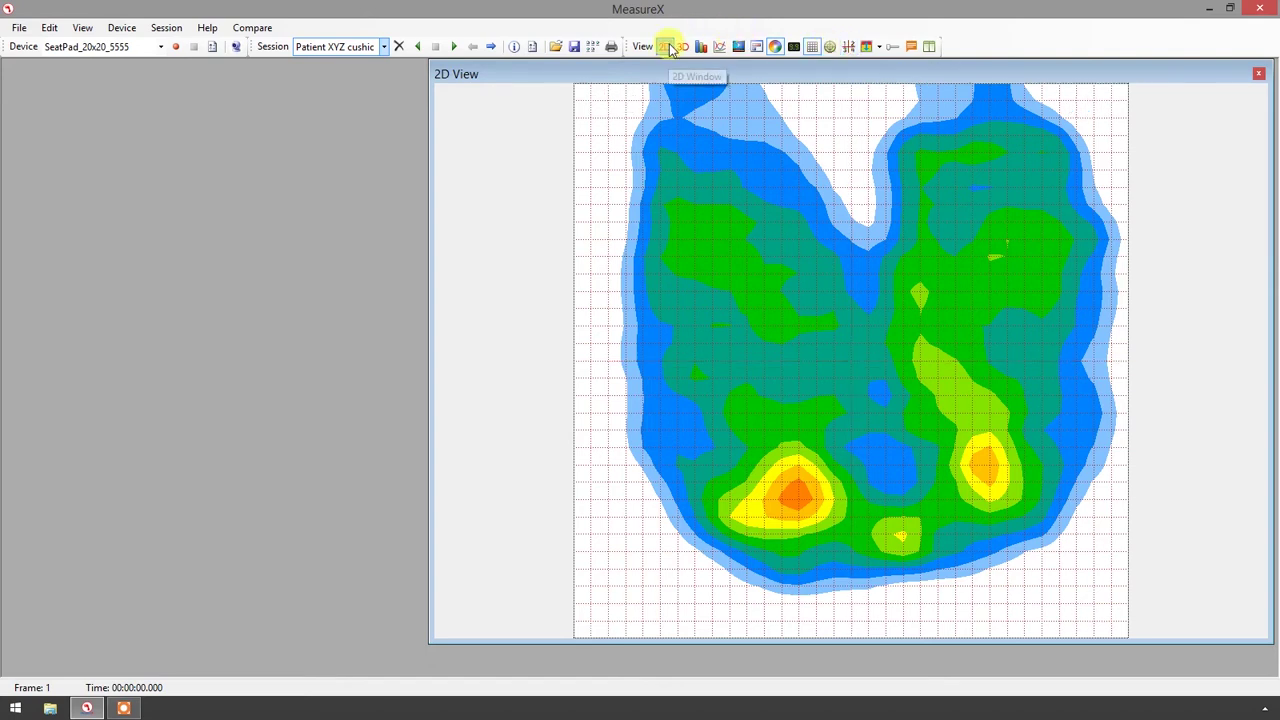
- Open the 3D pressure surface, enlarge its window, and rotate it to a near top-down view
{"action": "left_click", "coordinate": [682, 47]}
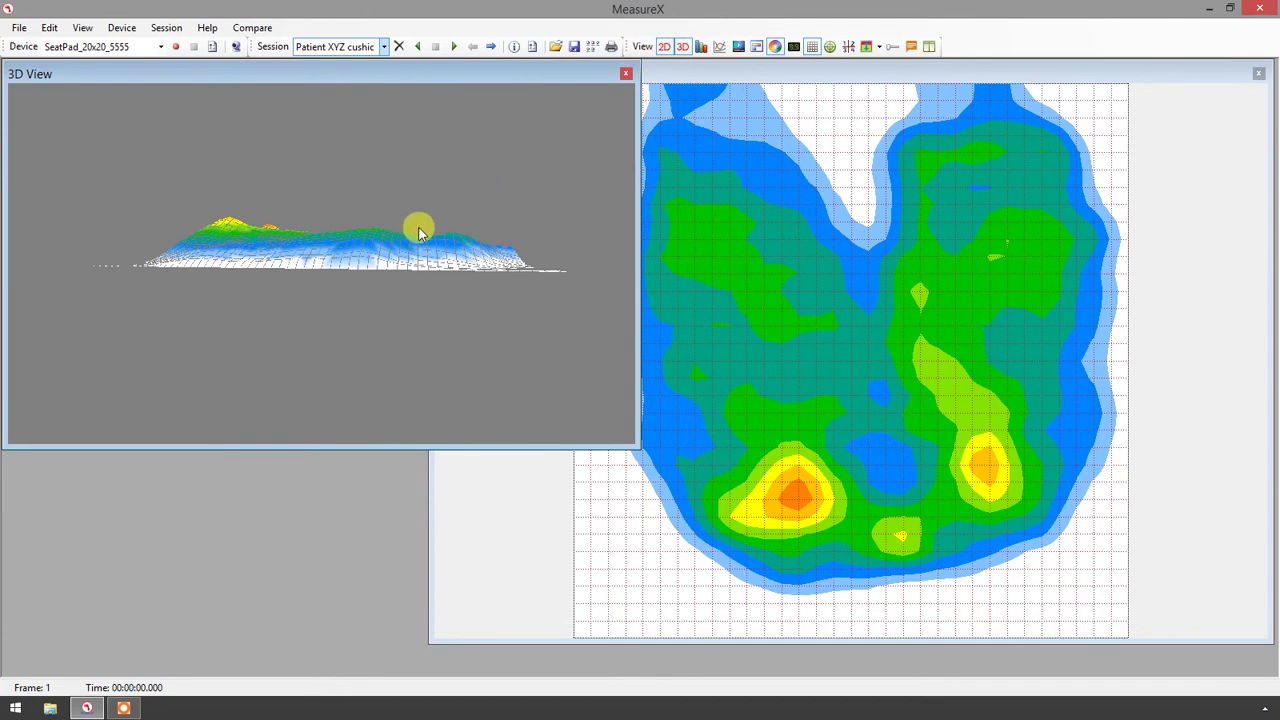
{"action": "left_click_drag", "start_coordinate": [634, 446], "coordinate": [1207, 663]}
{"action": "left_click_drag", "start_coordinate": [767, 455], "coordinate": [780, 320]}
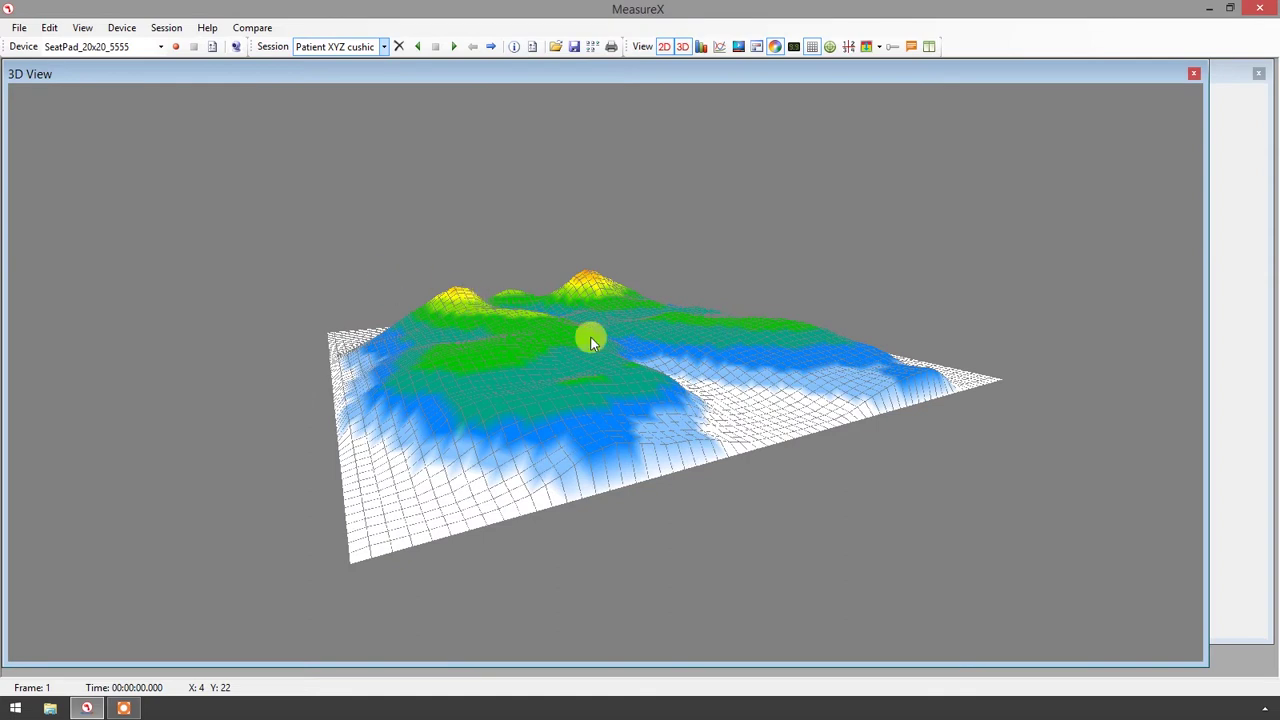
{"action": "left_click_drag", "start_coordinate": [849, 297], "coordinate": [550, 314]}
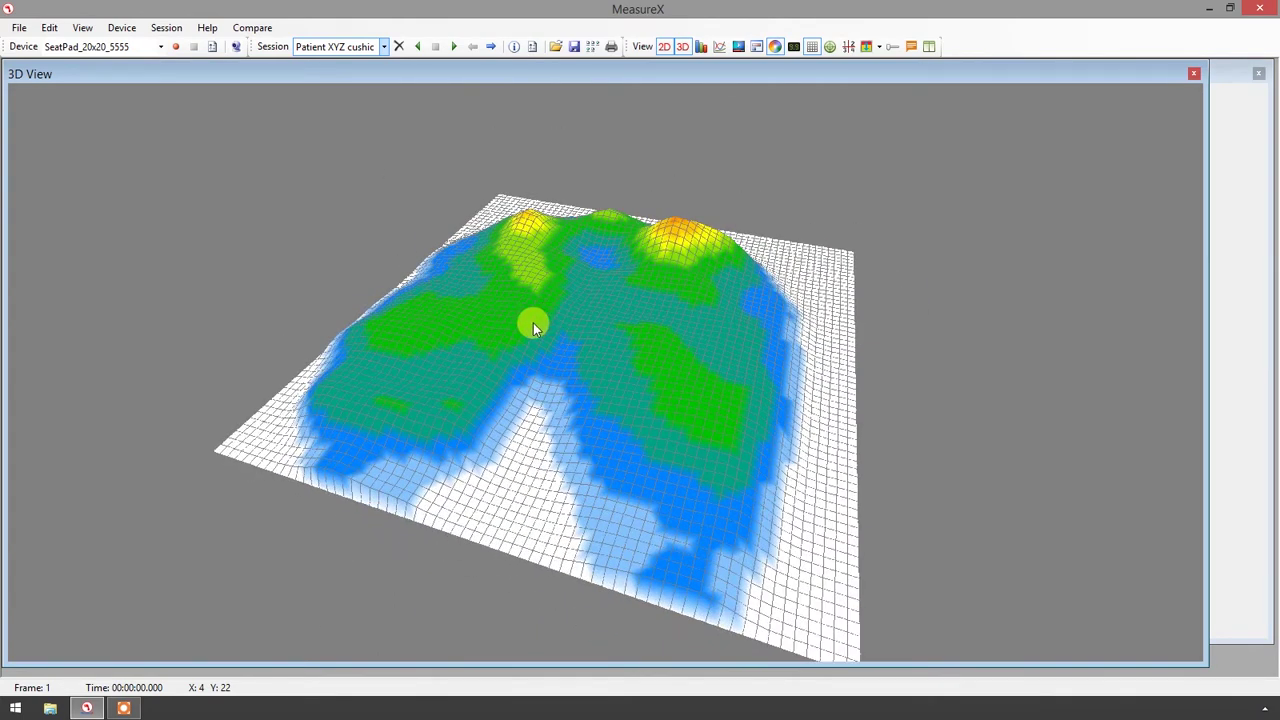
- Open the pressure distribution histogram and a widened Average Pressure line chart
{"action": "left_click", "coordinate": [701, 47]}
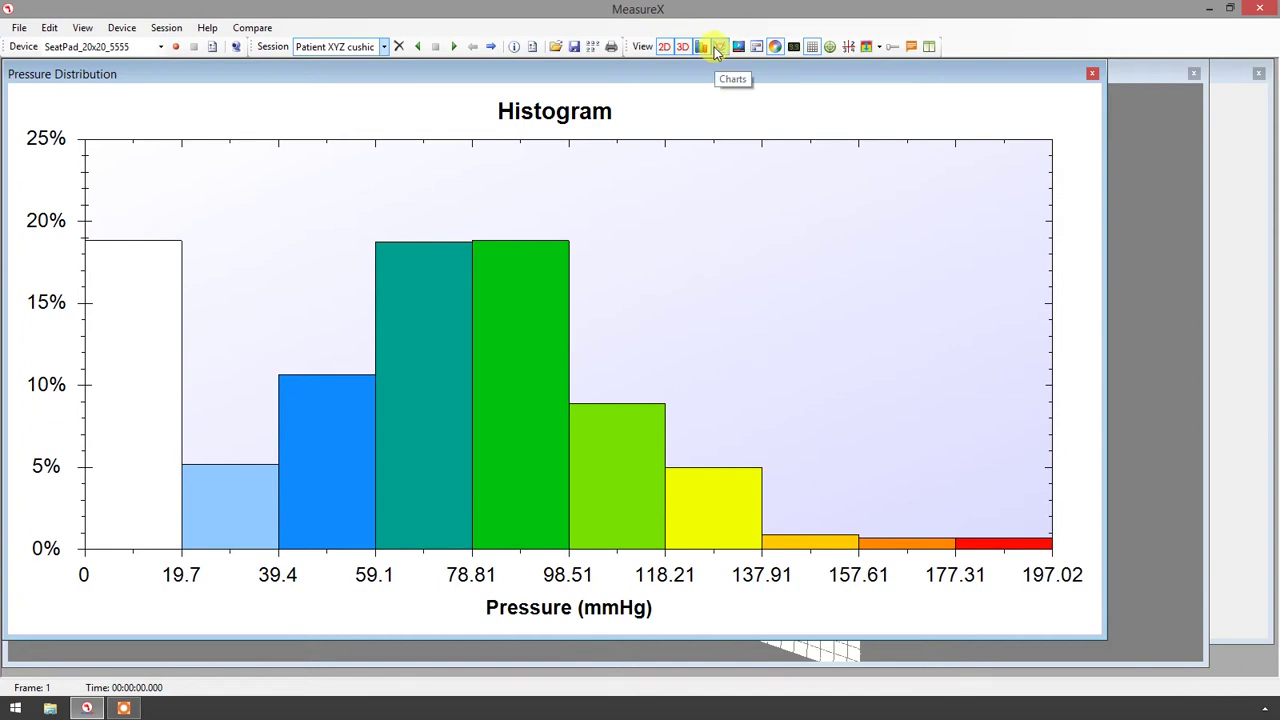
{"action": "left_click", "coordinate": [718, 47]}
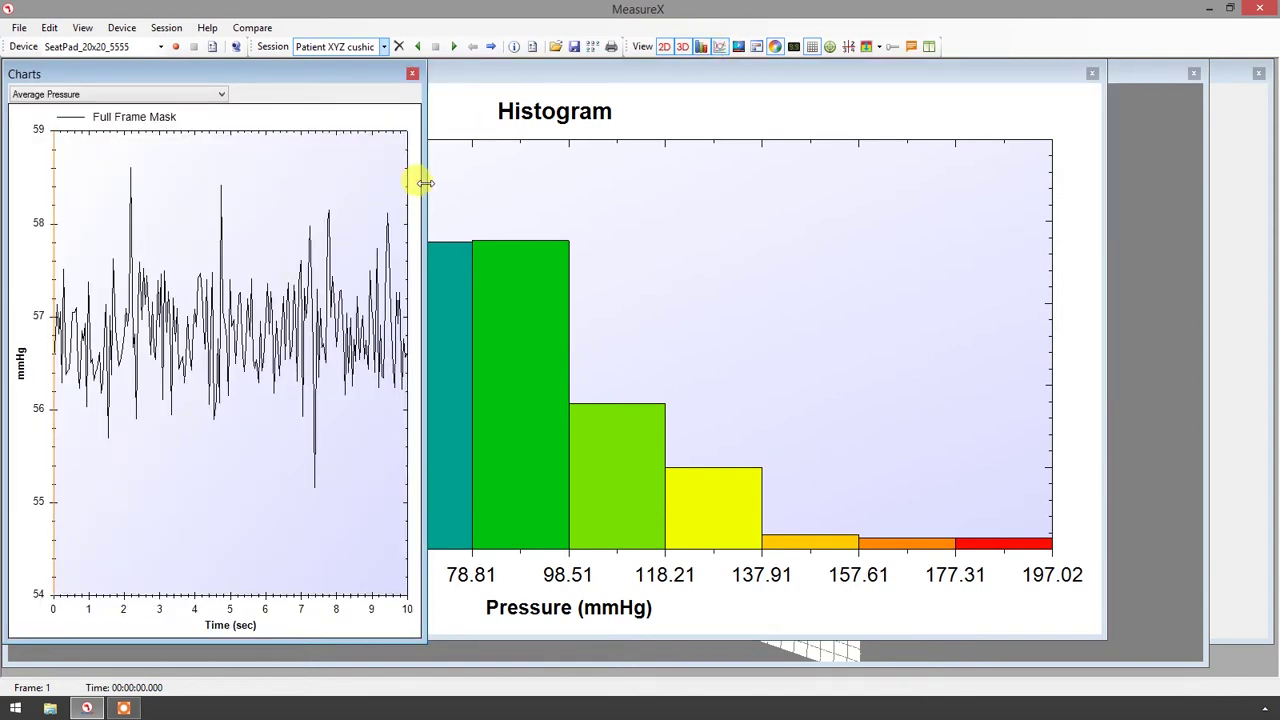
{"action": "left_click_drag", "start_coordinate": [426, 183], "coordinate": [1163, 247]}
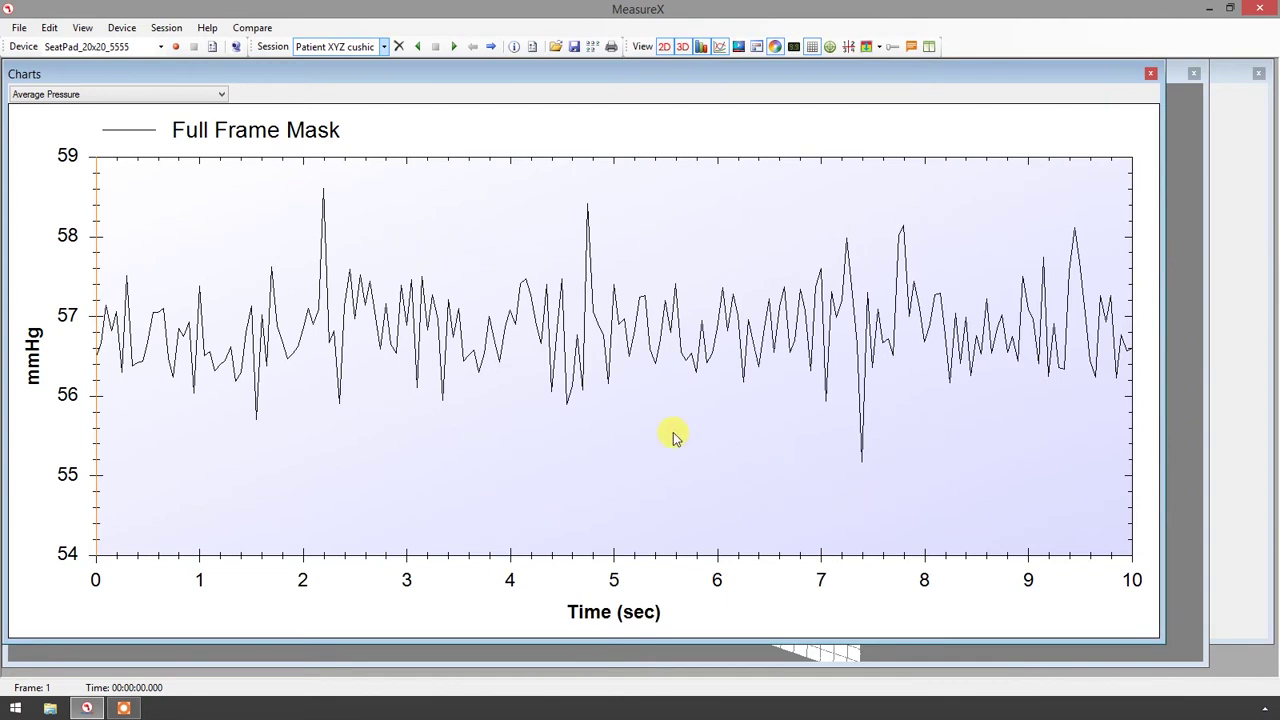
- Zoom the chart in to 0–6 seconds and back out, then switch to the Patient ABC session
{"action": "right_click", "coordinate": [434, 244]}
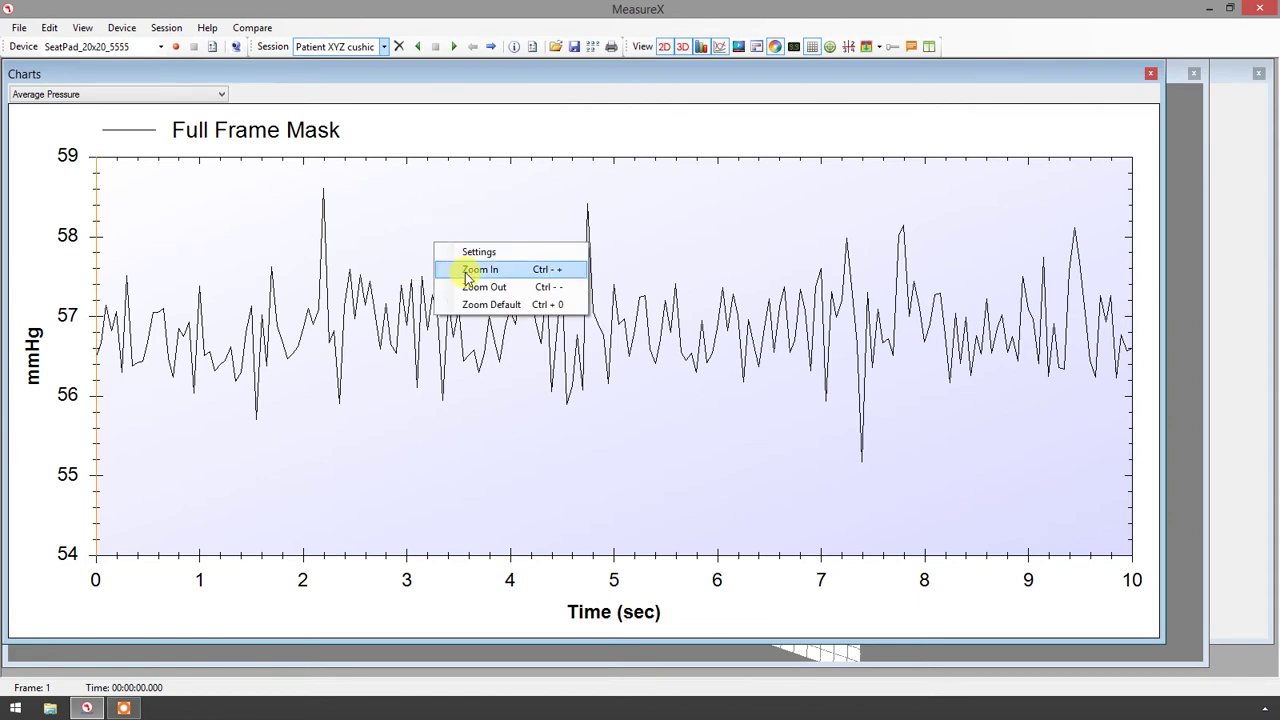
{"action": "left_click", "coordinate": [480, 270]}
{"action": "right_click", "coordinate": [435, 241]}
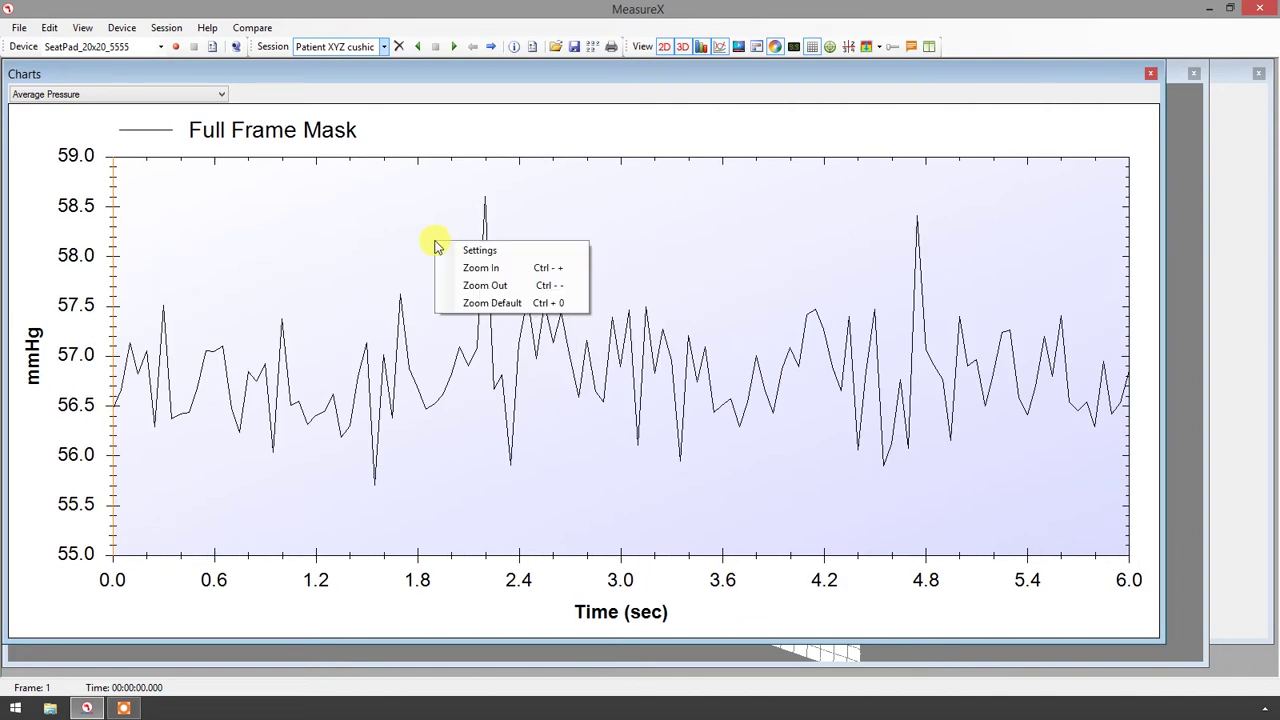
{"action": "left_click", "coordinate": [484, 287]}
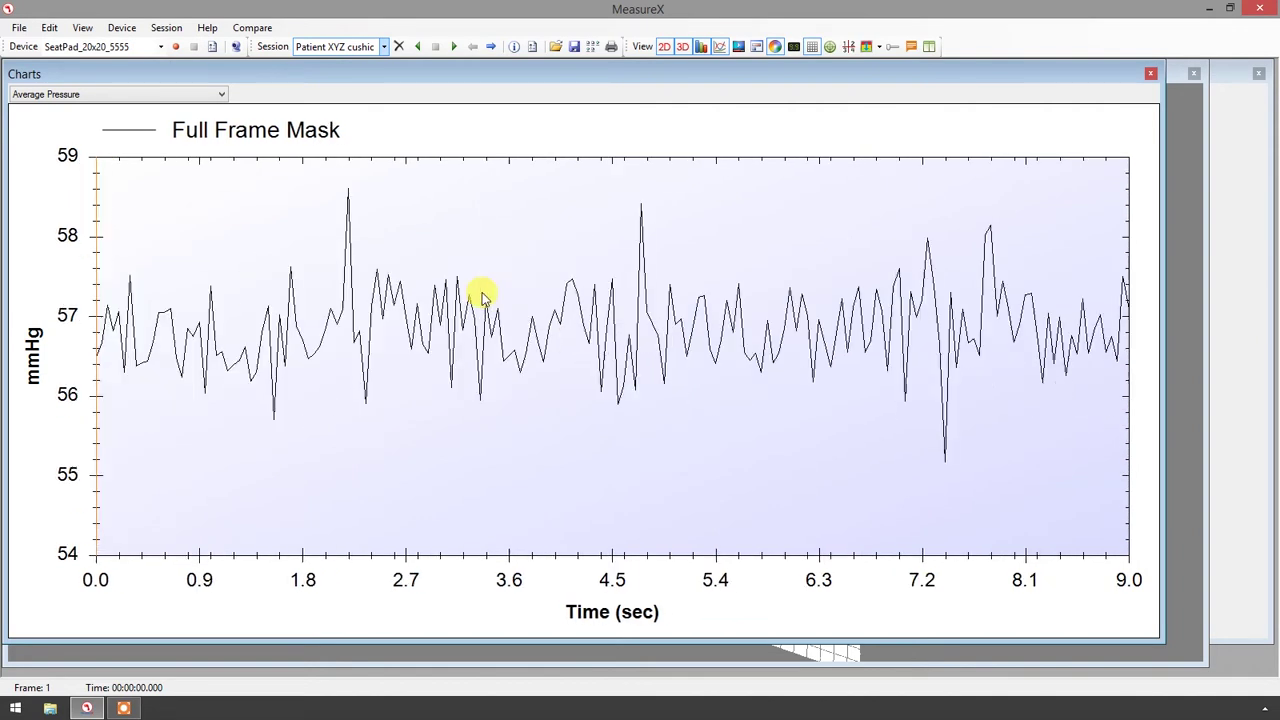
{"action": "right_click", "coordinate": [497, 258]}
{"action": "left_click", "coordinate": [521, 300]}
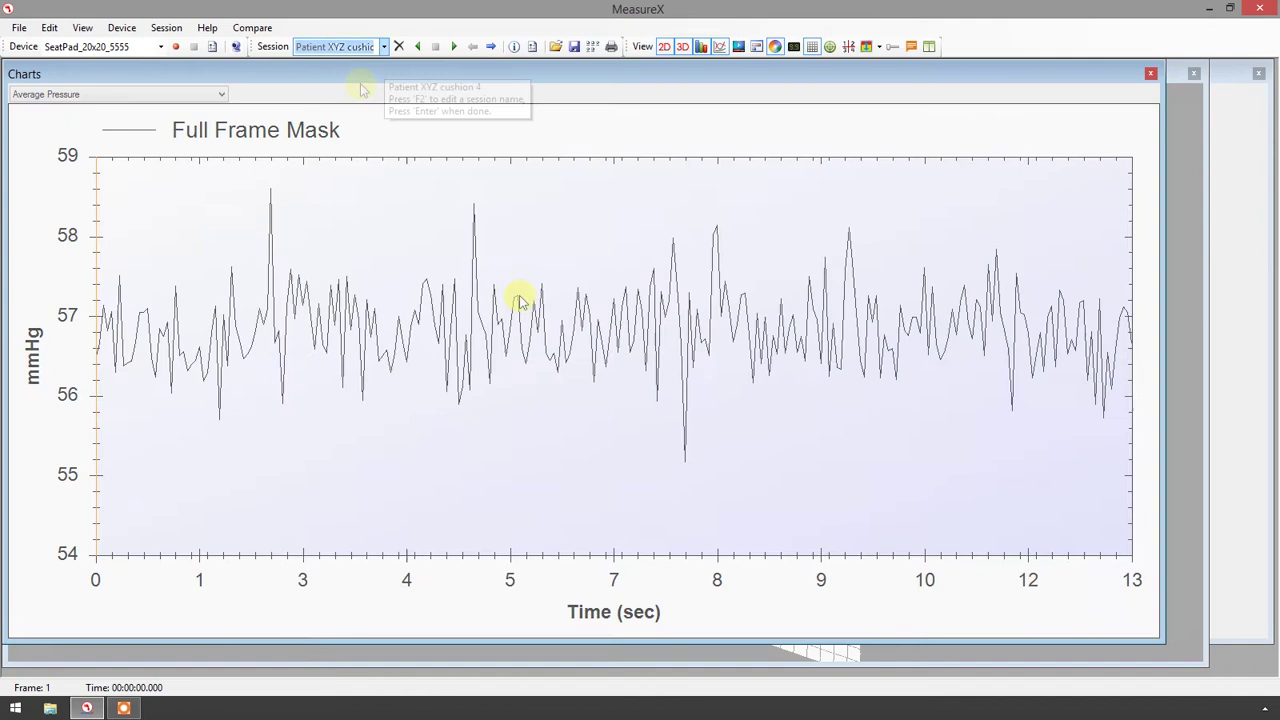
{"action": "key", "text": "Up"}
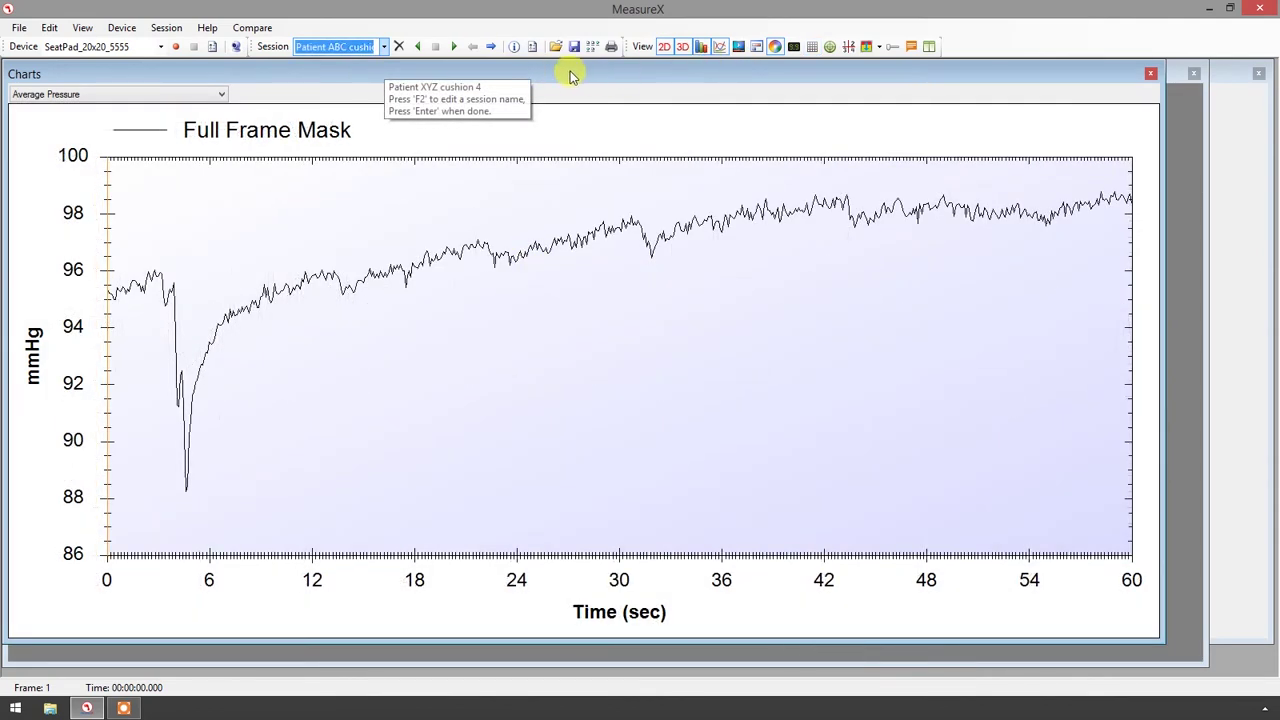
- Open the histogram and 3D views, float the 3D view, and tile all four views 2x2
{"action": "left_click", "coordinate": [916, 46]}
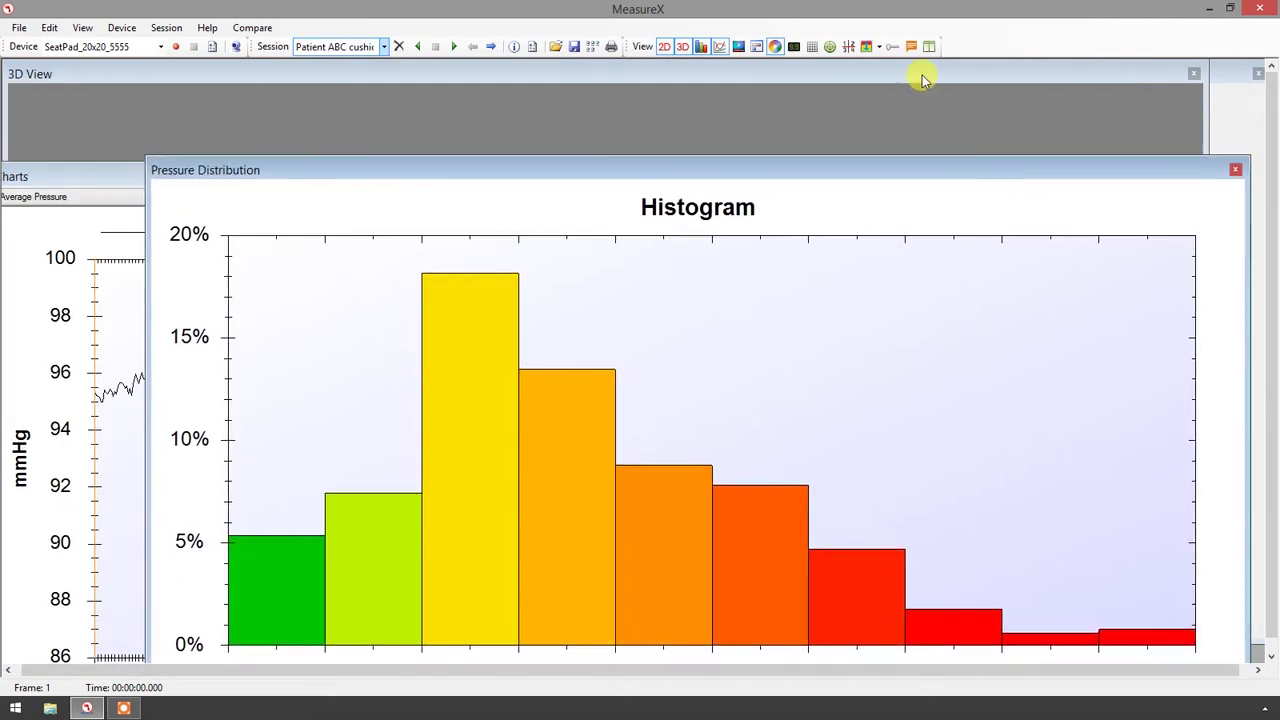
{"action": "left_click_drag", "start_coordinate": [920, 72], "coordinate": [618, 177]}
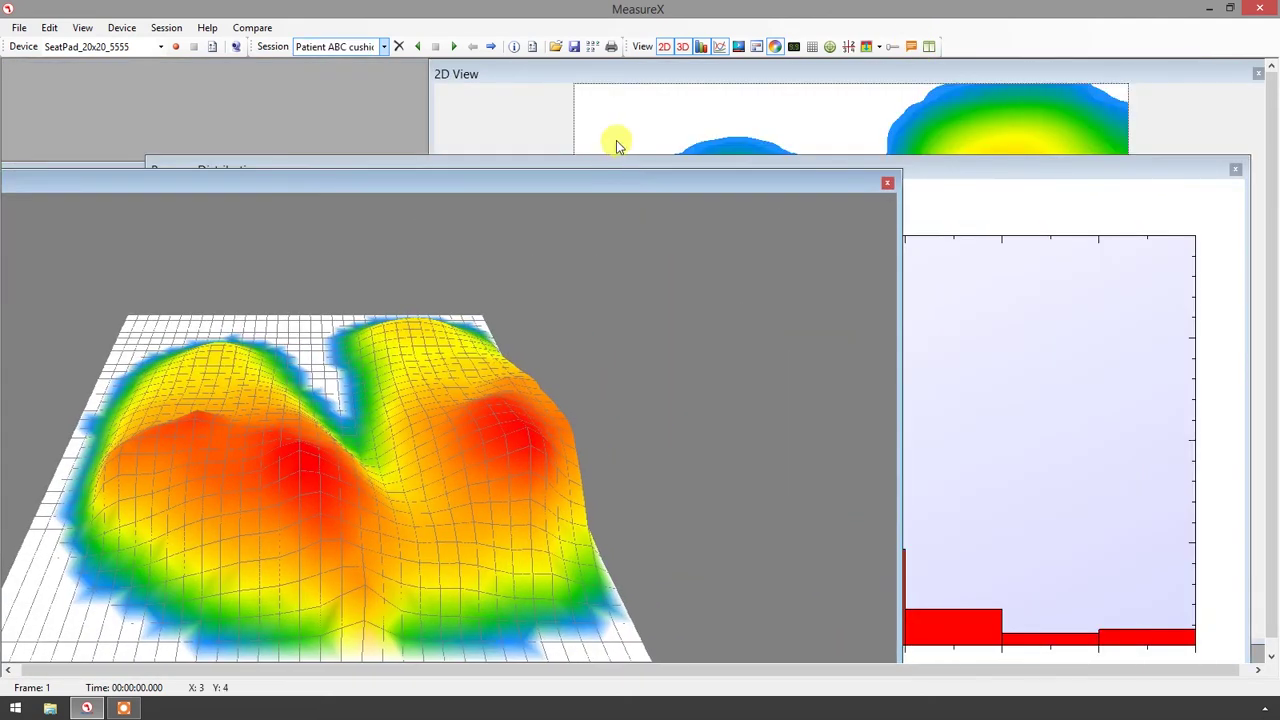
{"action": "left_click", "coordinate": [931, 48]}
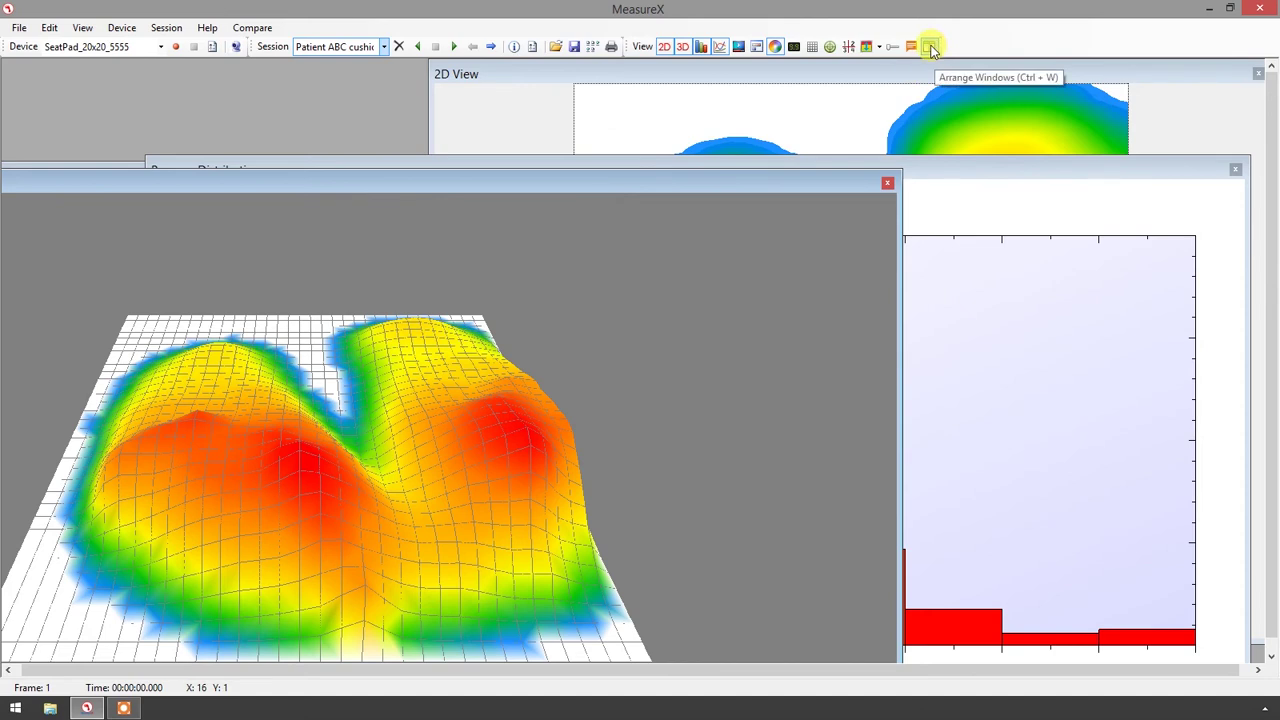
{"action": "key", "text": "ctrl+a"}
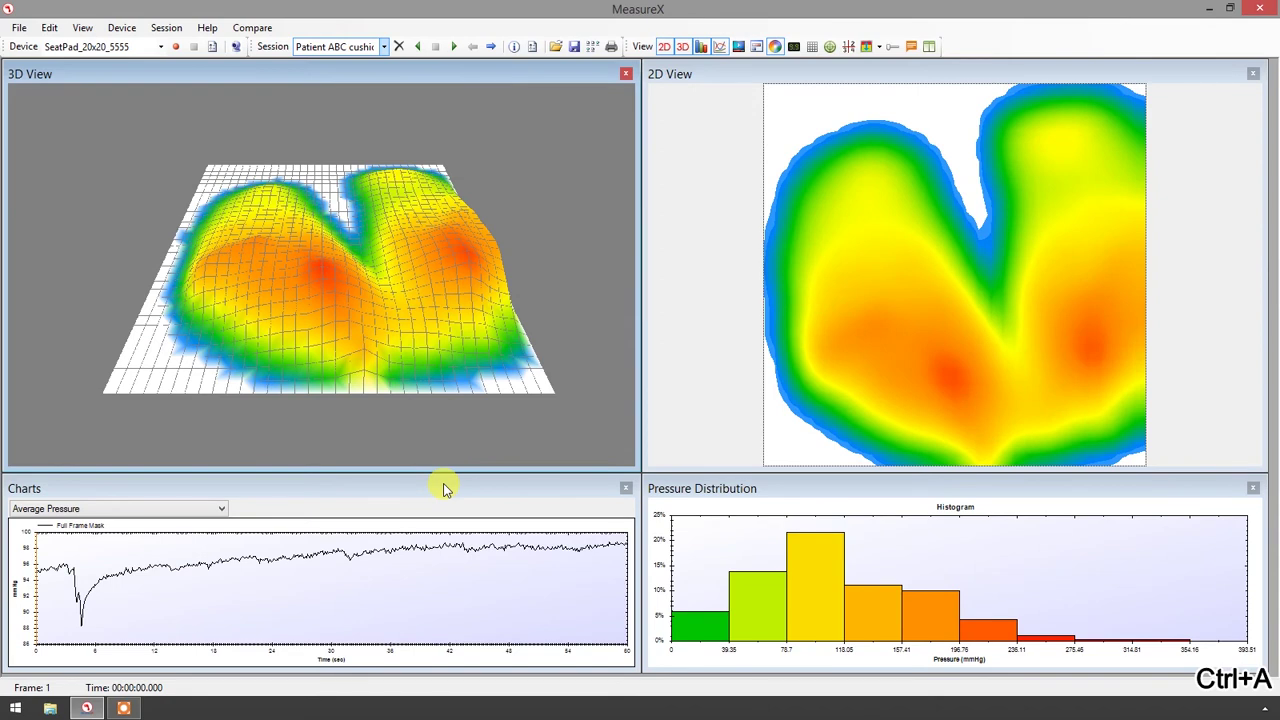
- Close the 3D view and pressure histogram, then re-tile the Average Pressure chart beside the 2D map
{"action": "left_click", "coordinate": [445, 488]}
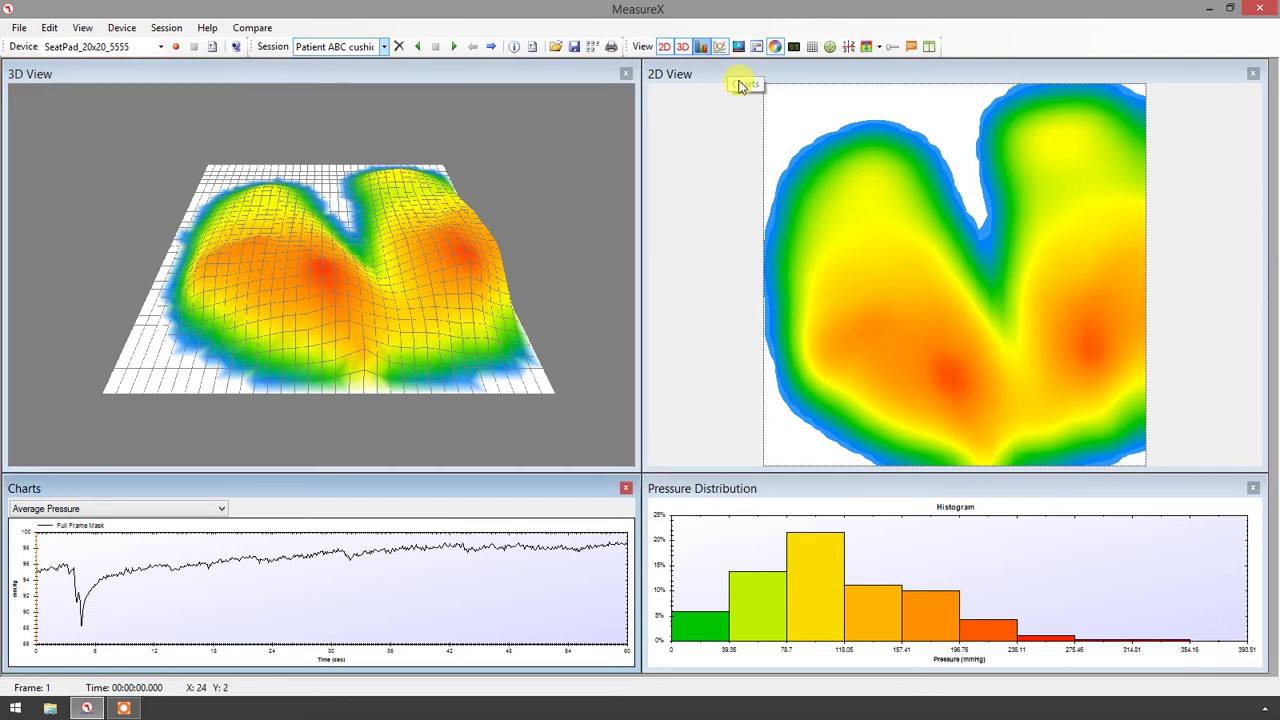
{"action": "left_click", "coordinate": [625, 75]}
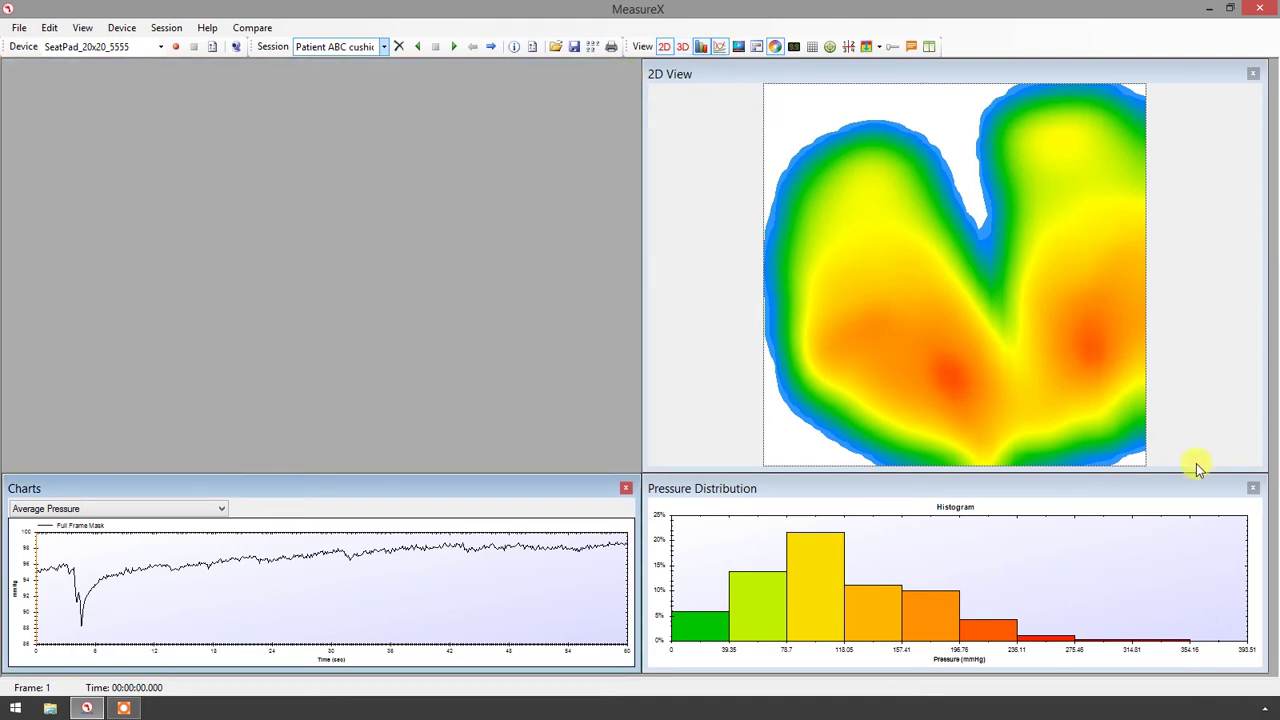
{"action": "left_click", "coordinate": [1254, 488]}
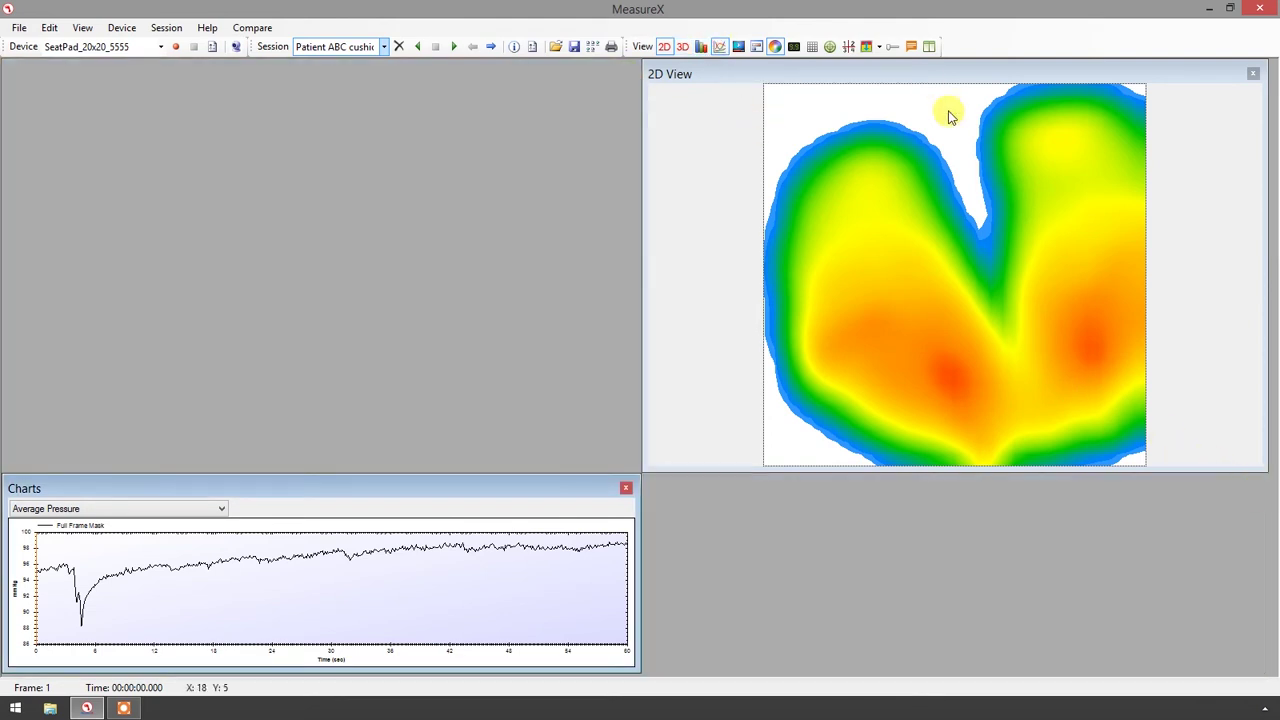
{"action": "left_click", "coordinate": [929, 47]}
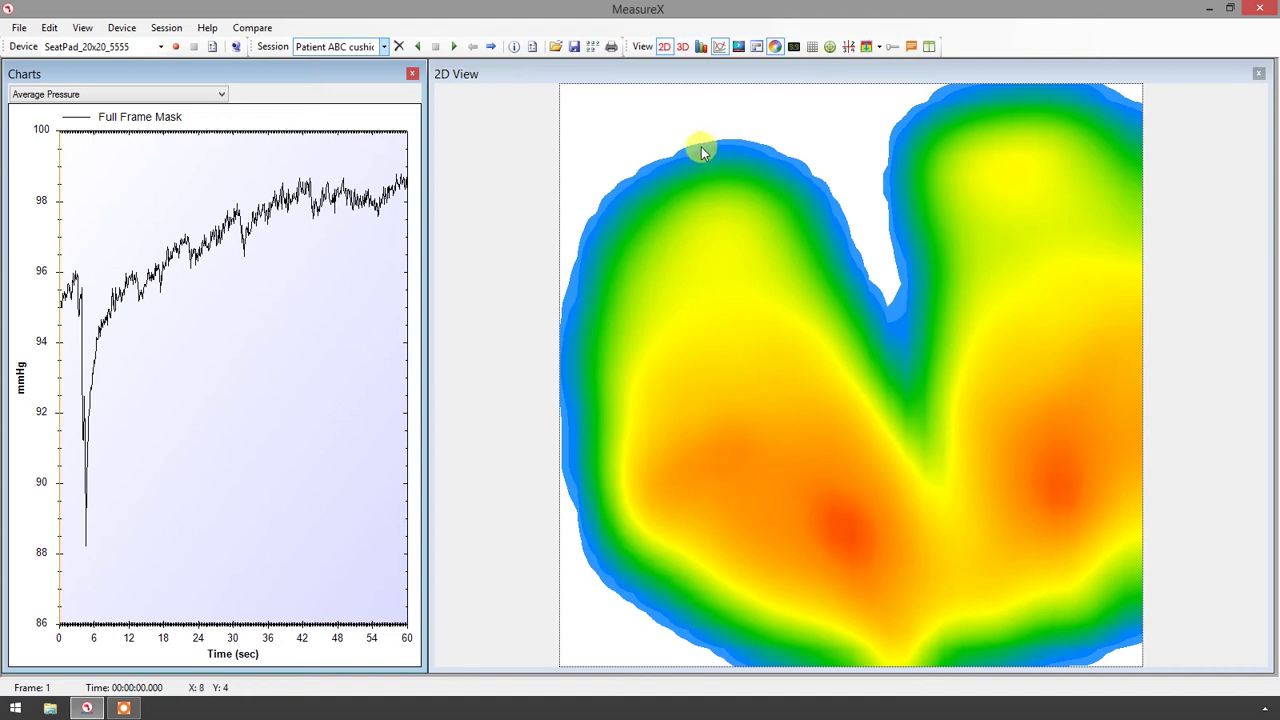
- Show the frame navigation bar and scrub the timeline to about frame 93, then 1452, then back
{"action": "left_click", "coordinate": [895, 47]}
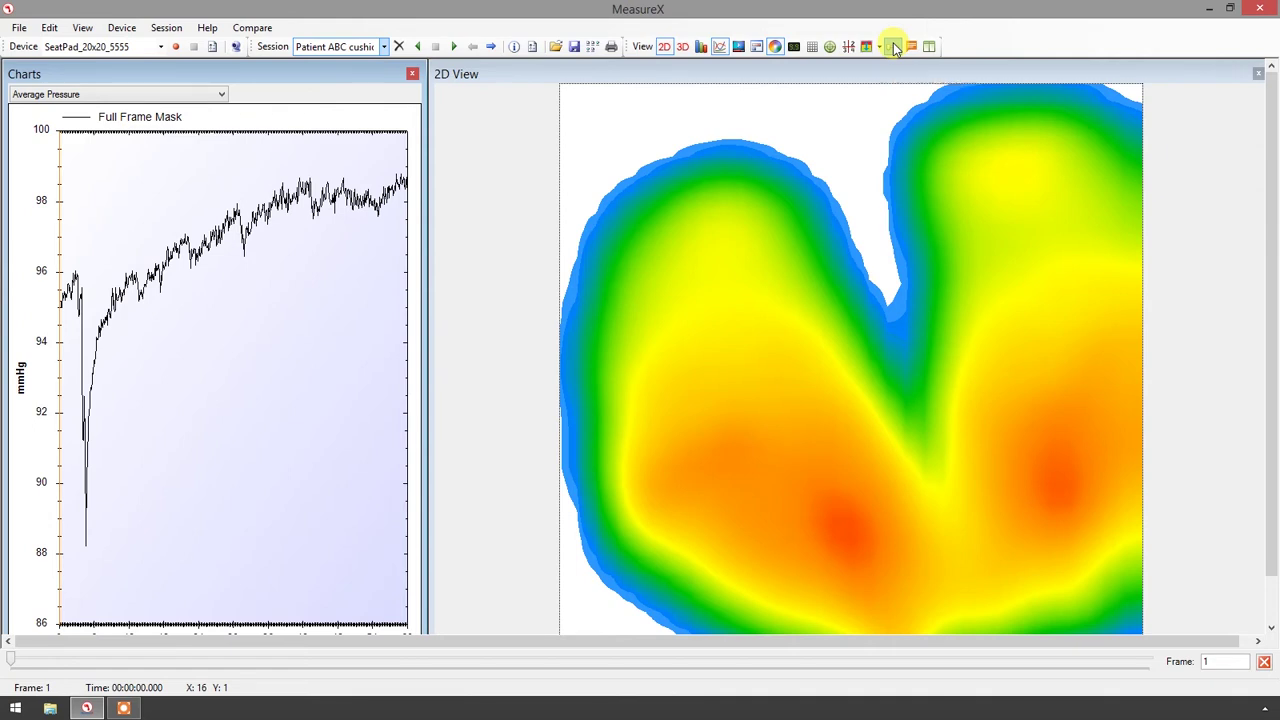
{"action": "left_click_drag", "start_coordinate": [11, 659], "coordinate": [40, 657]}
{"action": "left_click_drag", "start_coordinate": [98, 657], "coordinate": [412, 665]}
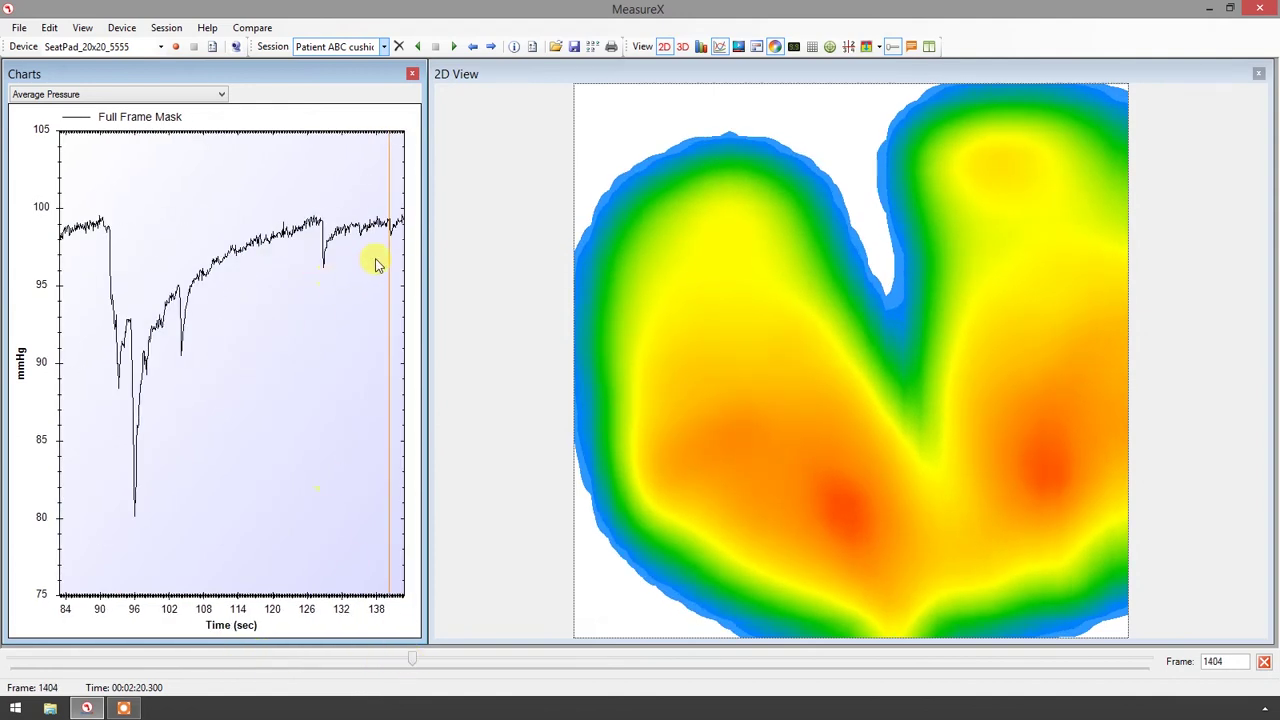
{"action": "left_click_drag", "start_coordinate": [374, 260], "coordinate": [325, 277]}
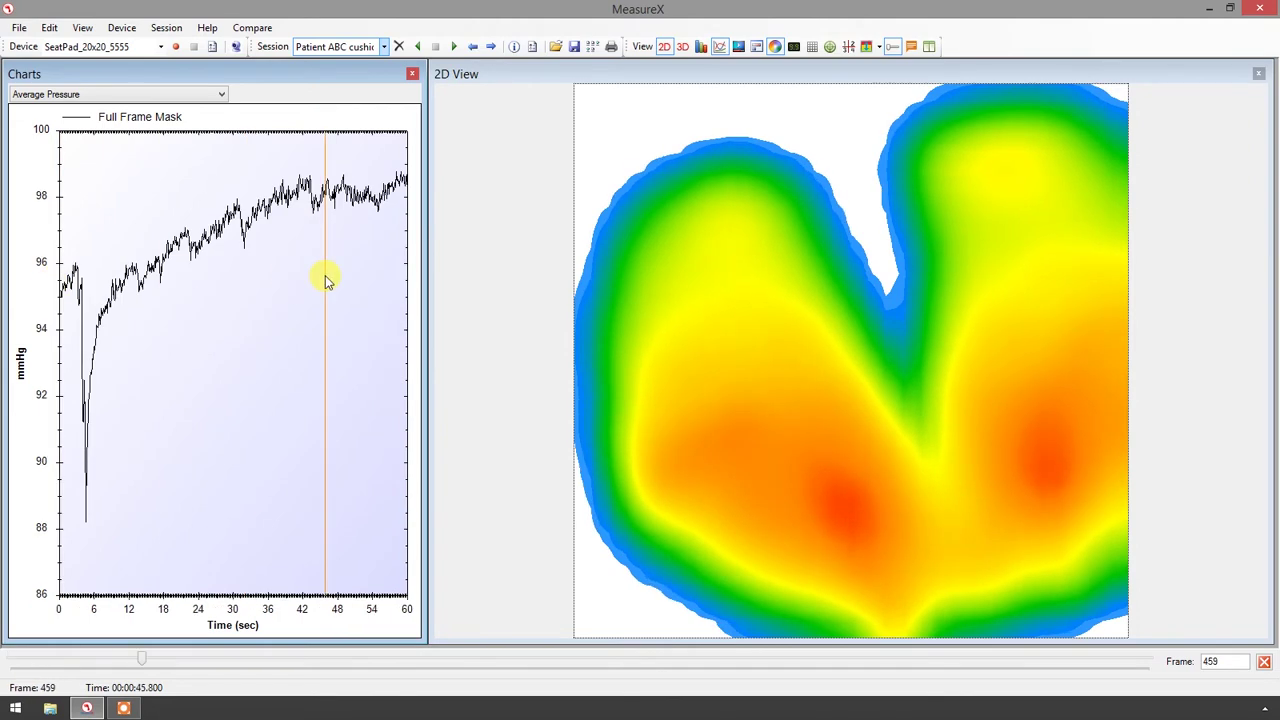
- Play and stop the session, then step forward six frames to frame 517 at 51.6 seconds
{"action": "left_click", "coordinate": [455, 48]}
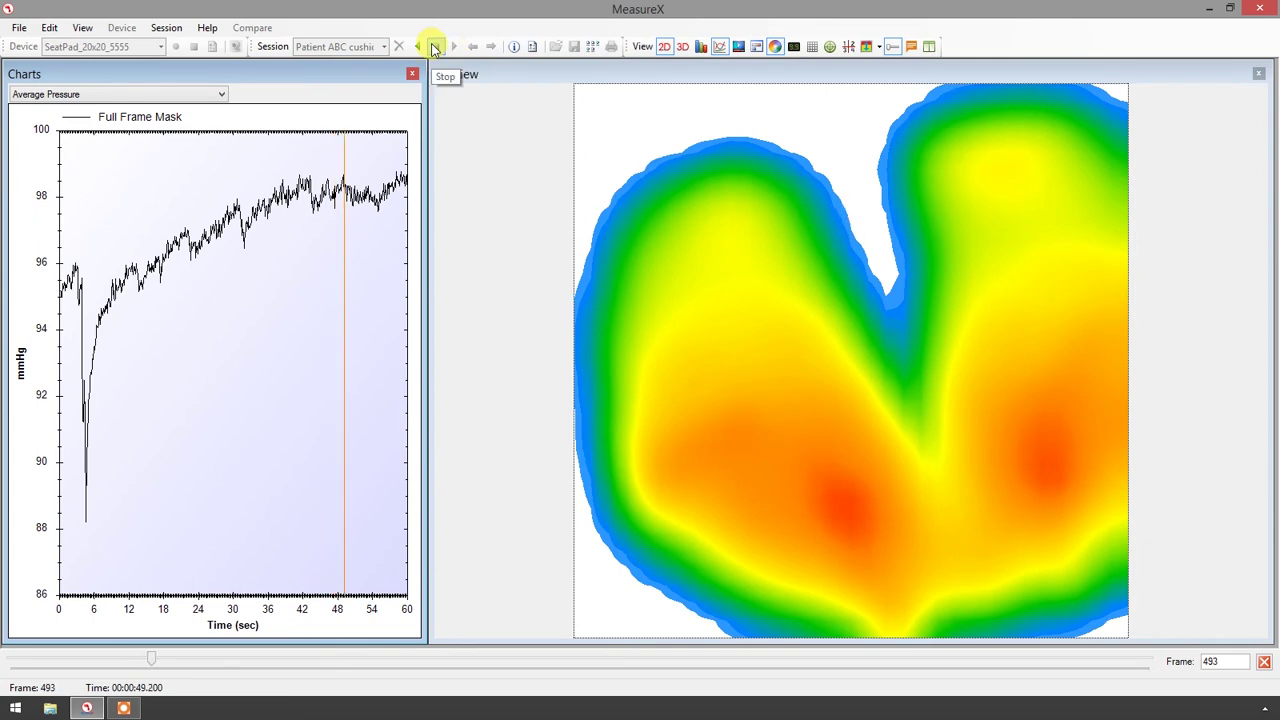
{"action": "left_click", "coordinate": [435, 48]}
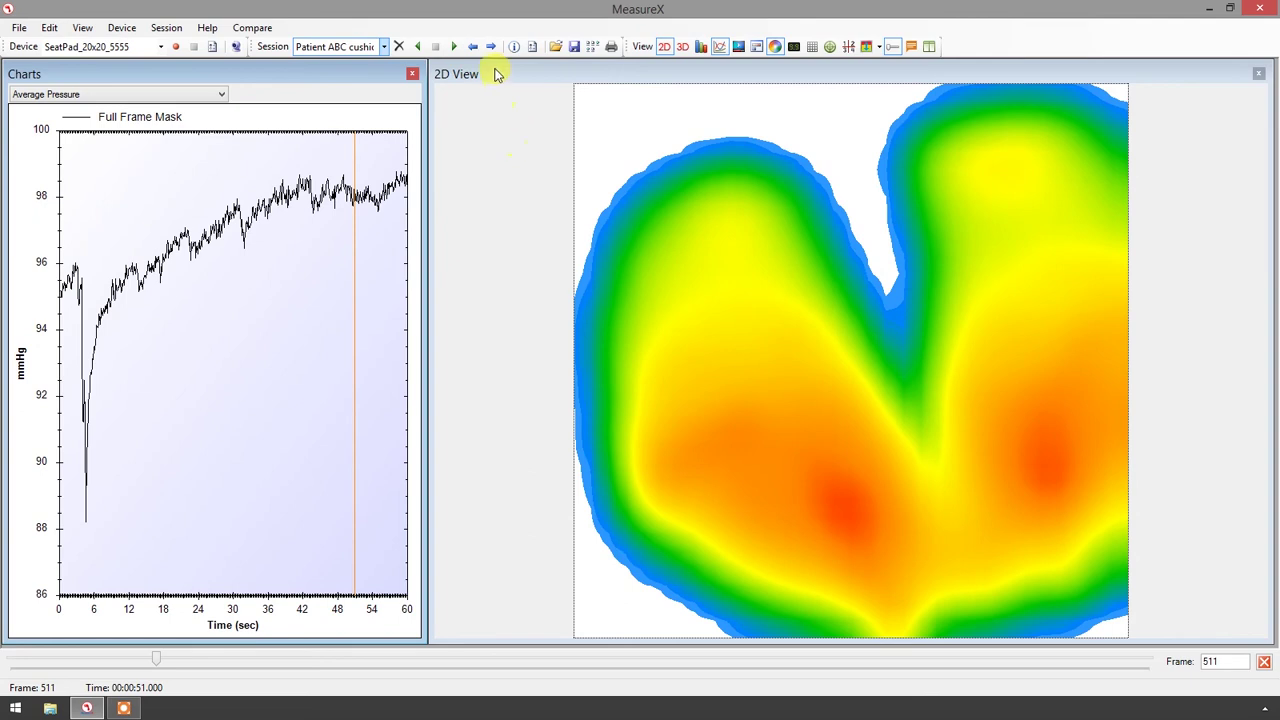
{"action": "left_click", "coordinate": [491, 48]}
{"action": "left_click", "coordinate": [491, 48]}
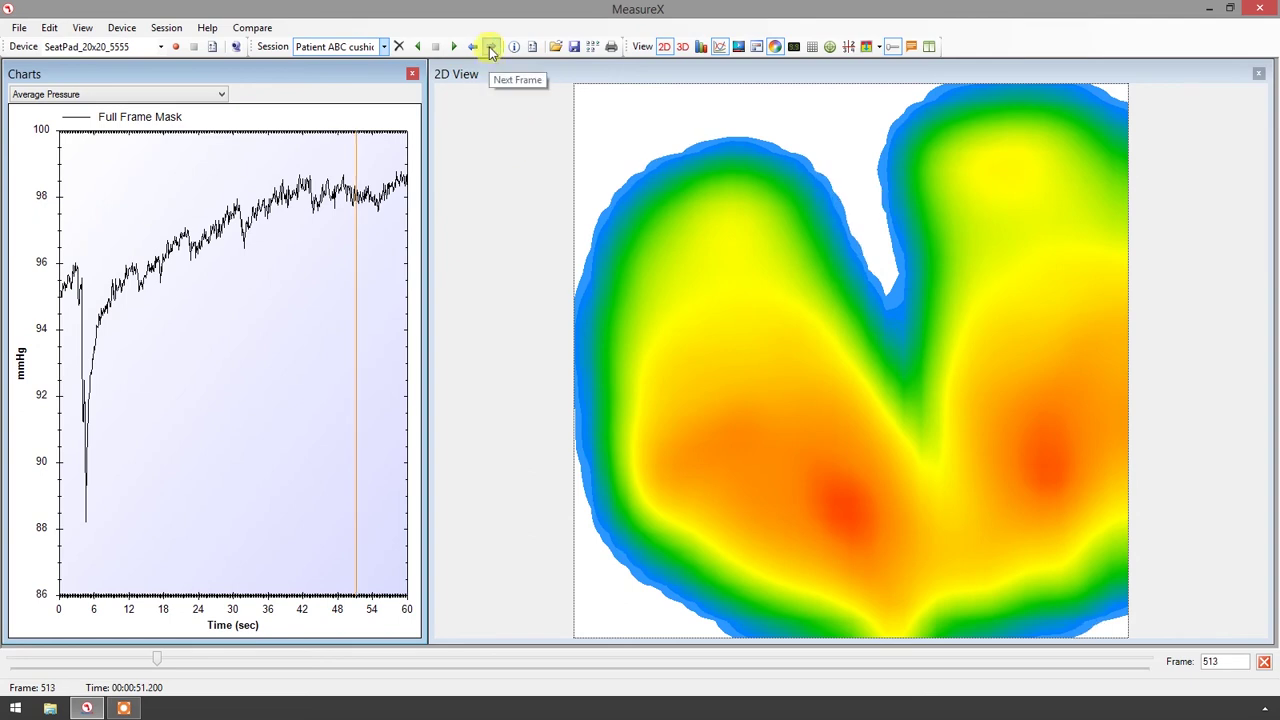
{"action": "left_click", "coordinate": [491, 48]}
{"action": "left_click", "coordinate": [491, 48]}
{"action": "left_click", "coordinate": [491, 48]}
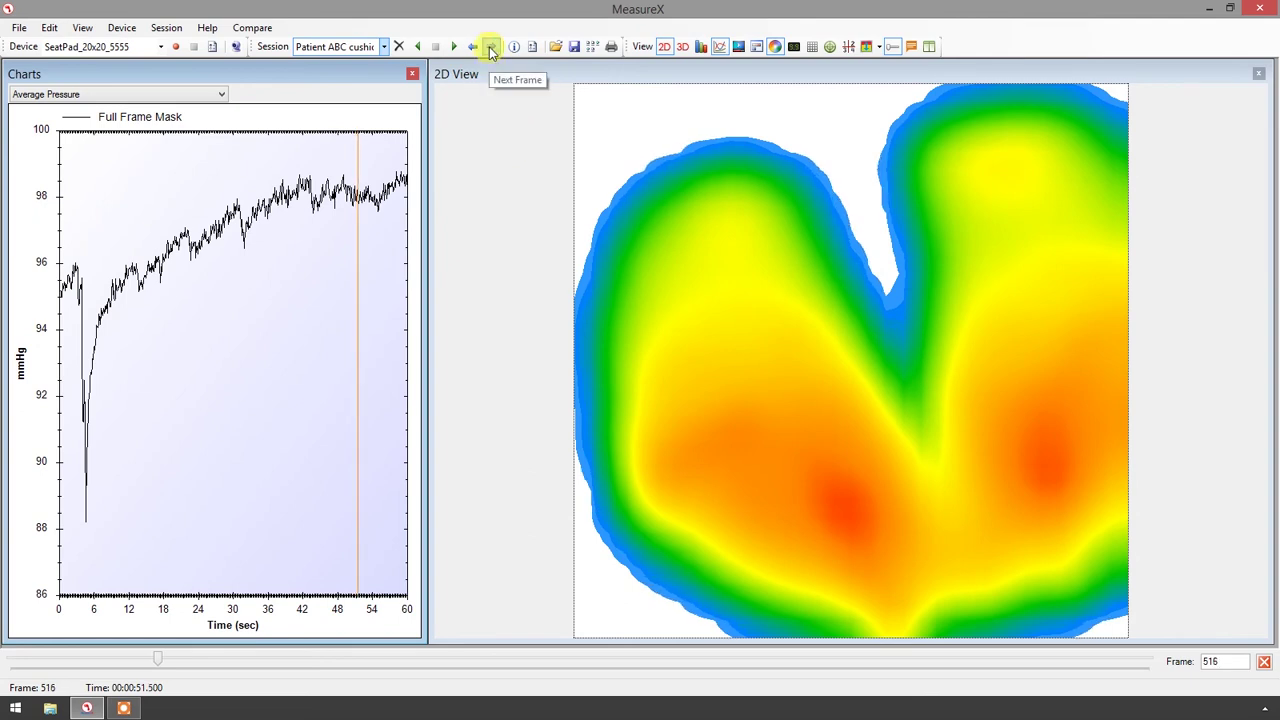
{"action": "left_click", "coordinate": [491, 48]}
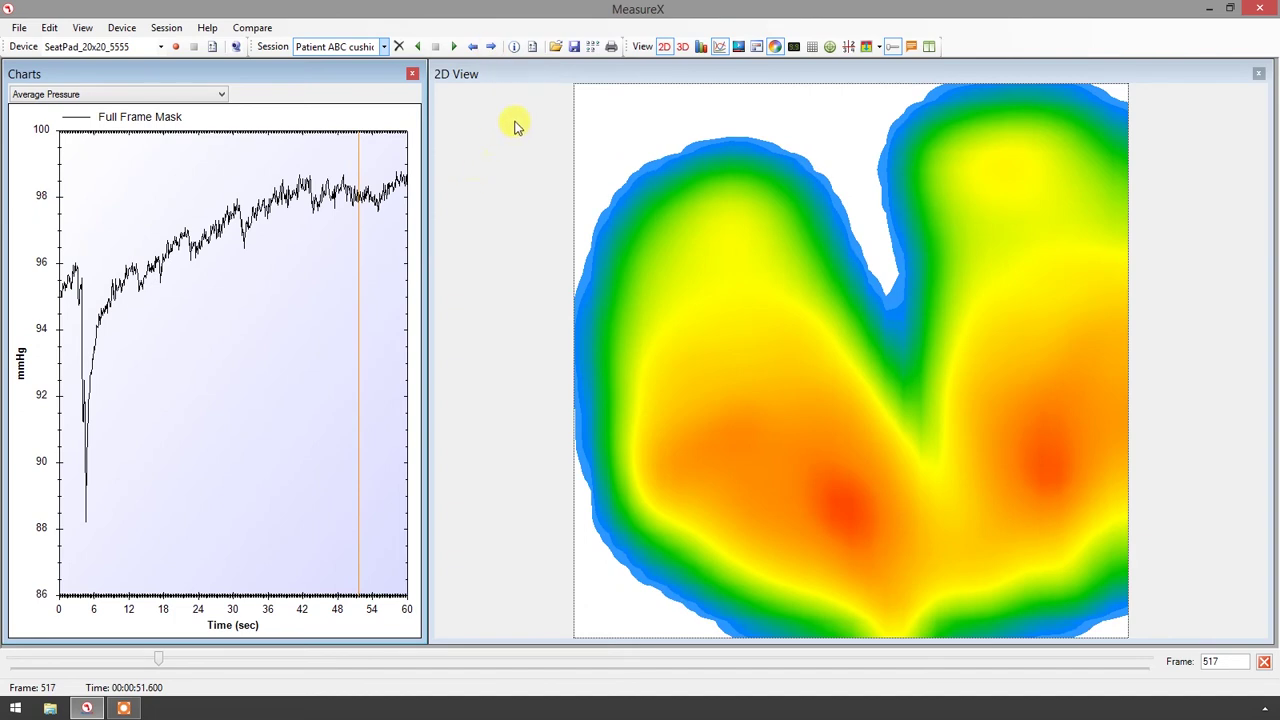
- Show the maximized Session Browser with thumbnails every 50 frames and select frame 2000
{"action": "left_click", "coordinate": [590, 50]}
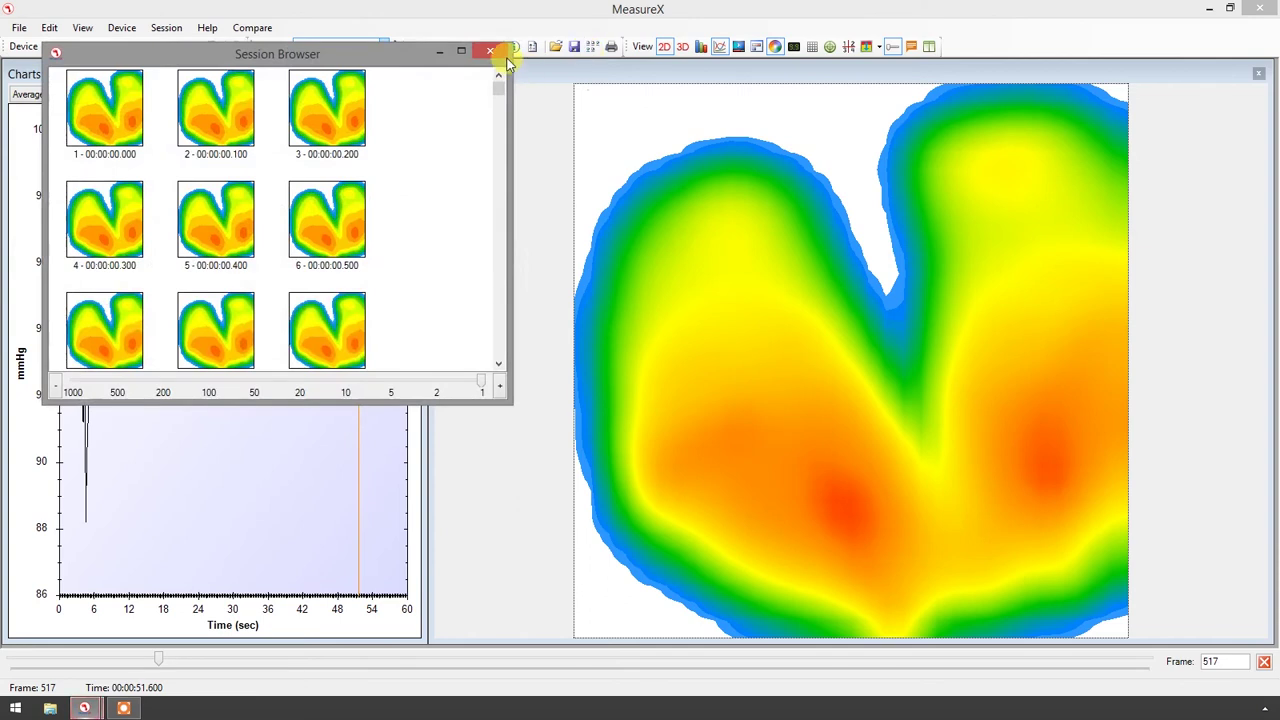
{"action": "left_click", "coordinate": [462, 52]}
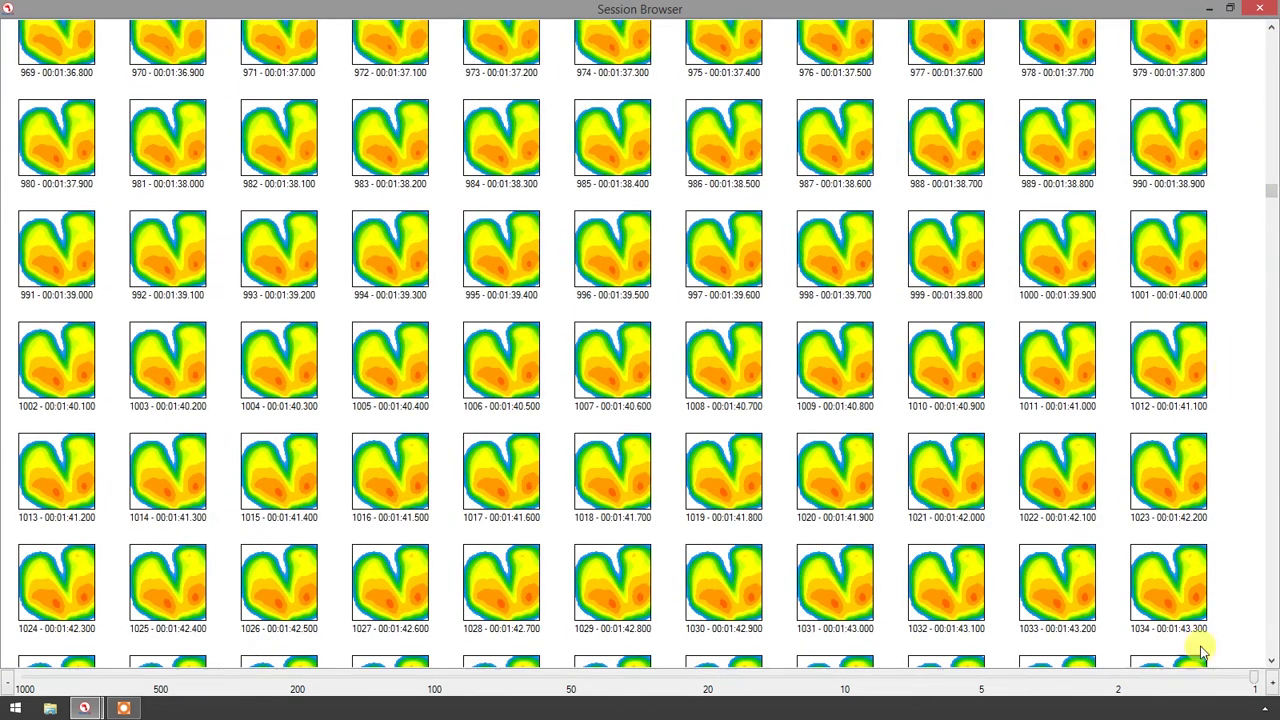
{"action": "left_click_drag", "start_coordinate": [1256, 684], "coordinate": [585, 683]}
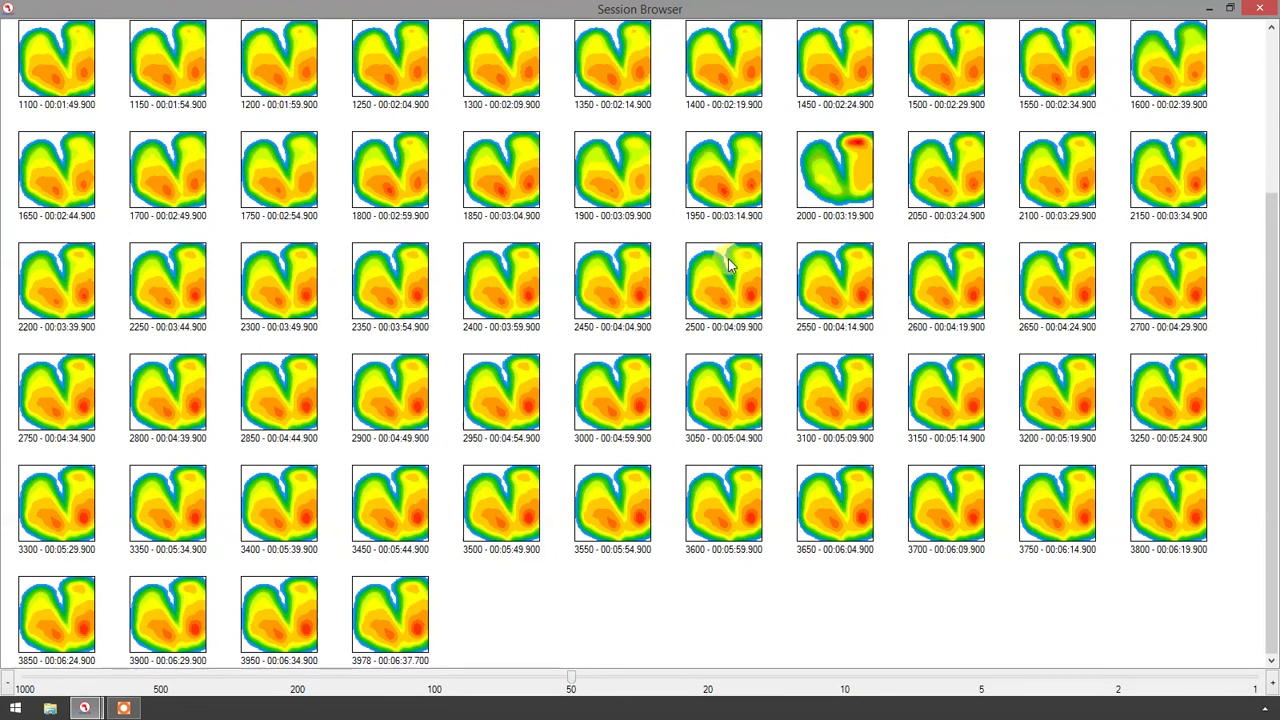
{"action": "left_click", "coordinate": [843, 170]}
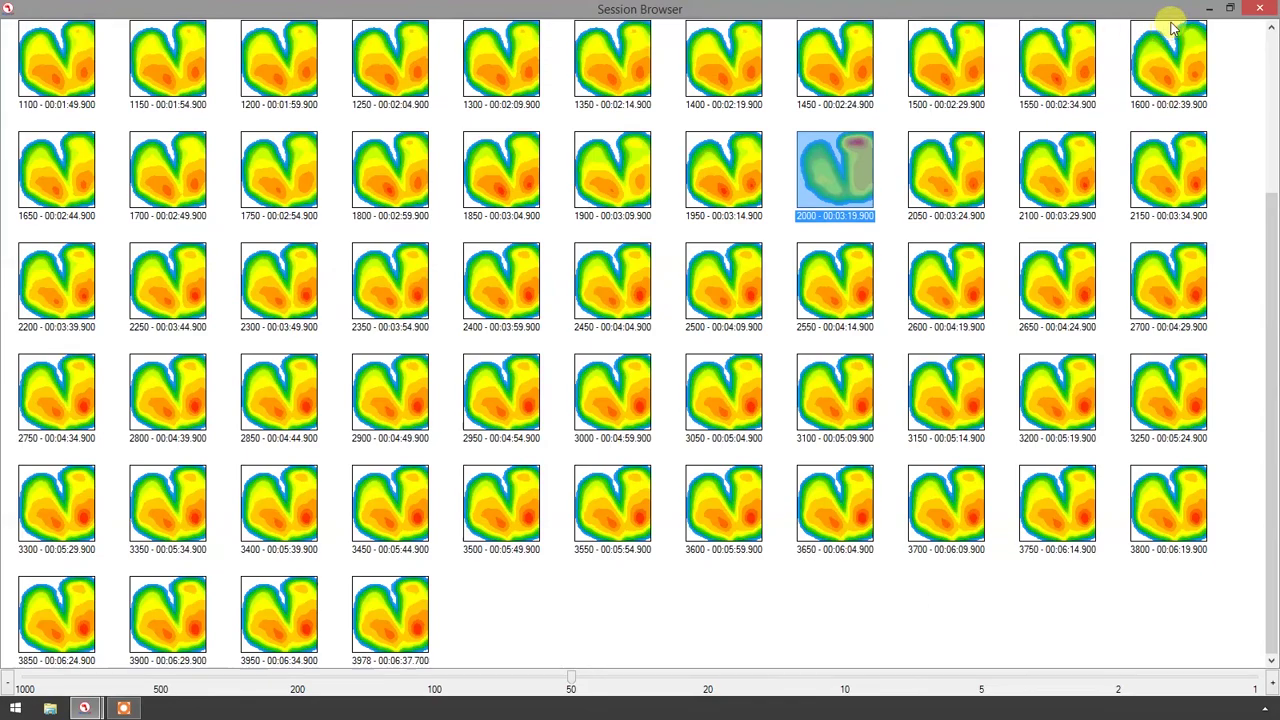
- Return to frame 2000 and add a Video view, tiling it below the chart
{"action": "left_click", "coordinate": [1259, 8]}
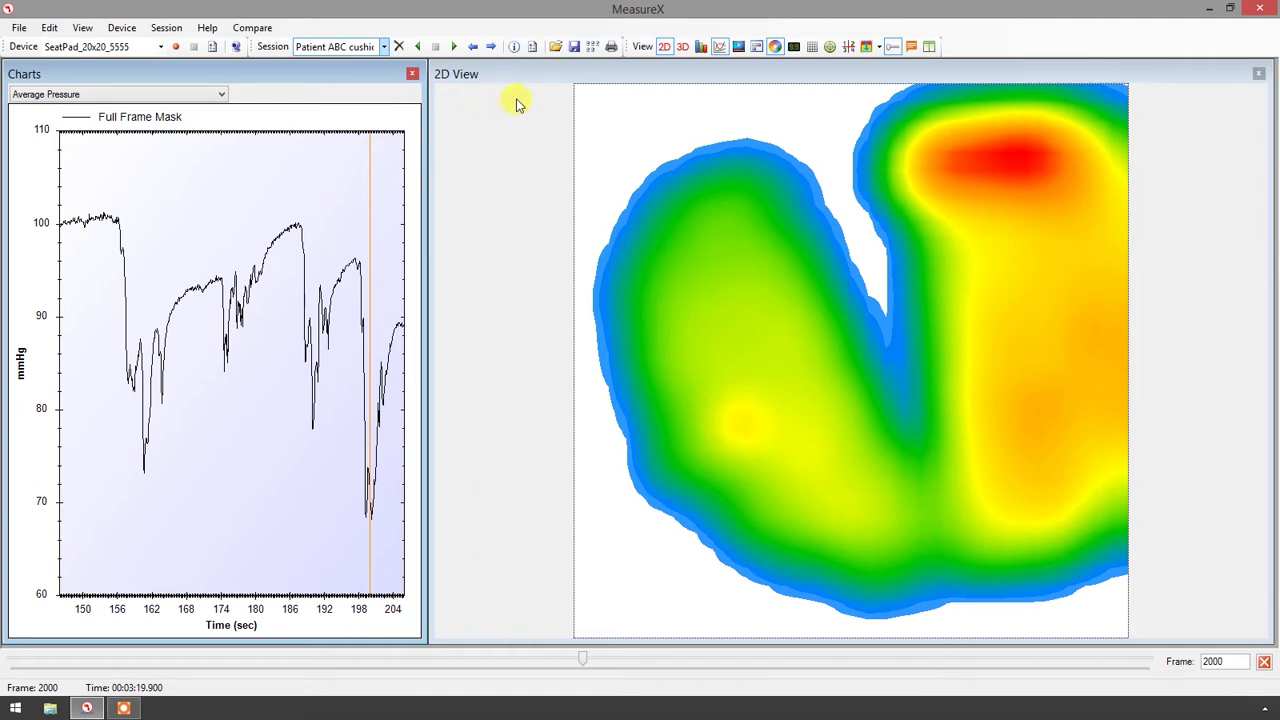
{"action": "left_click", "coordinate": [758, 49]}
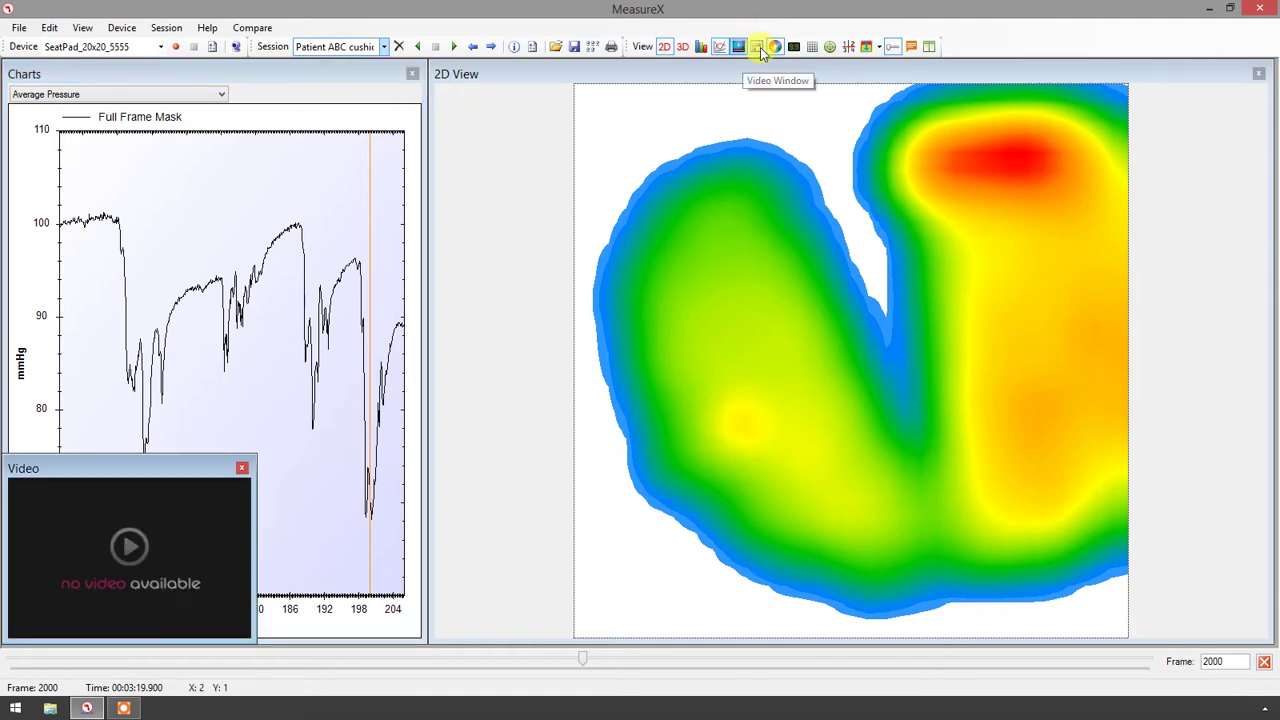
{"action": "left_click", "coordinate": [930, 49]}
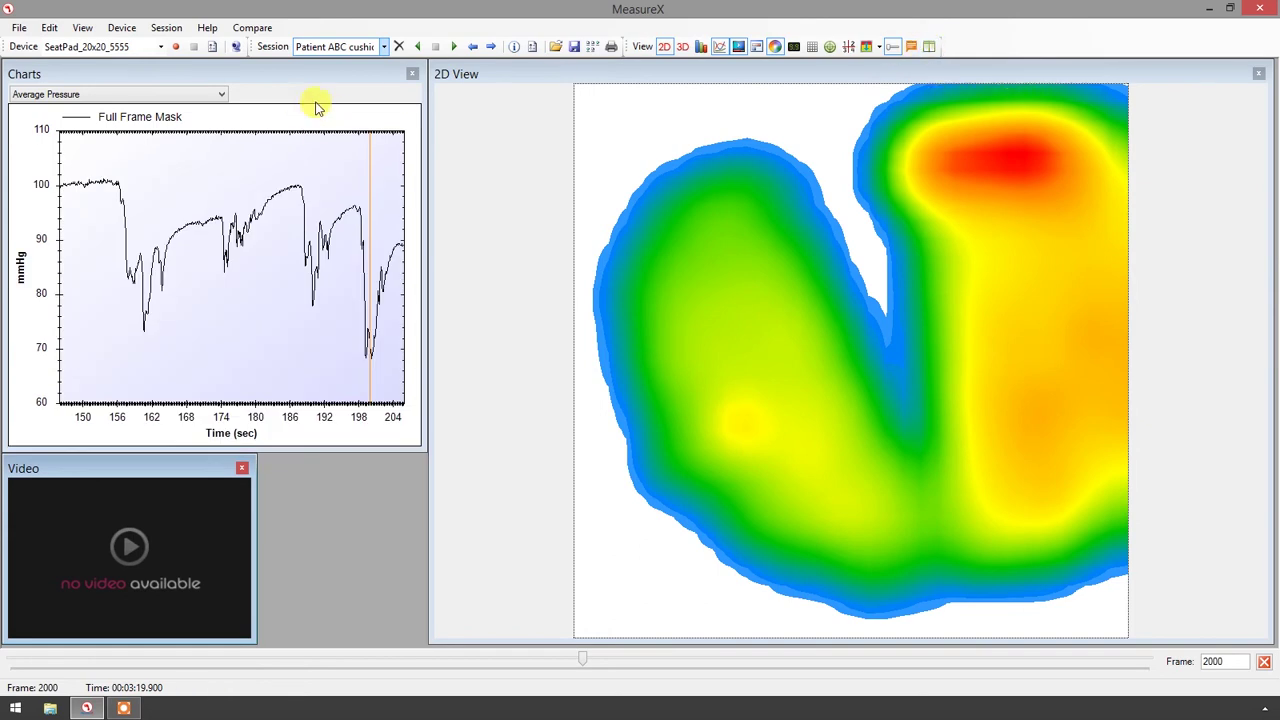
- Set the Lenovo EasyCamera video source framerate to 30fps
{"action": "left_click", "coordinate": [122, 29]}
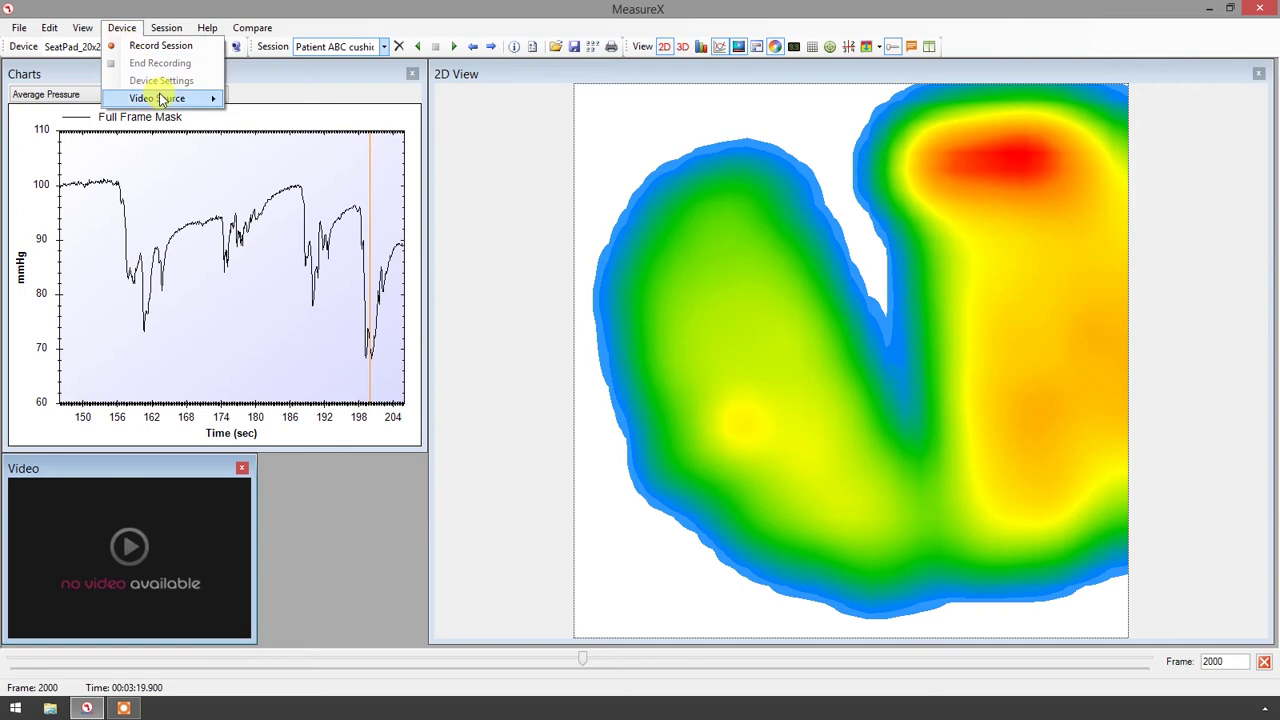
{"action": "mouse_move", "coordinate": [175, 98]}
{"action": "mouse_move", "coordinate": [265, 106]}
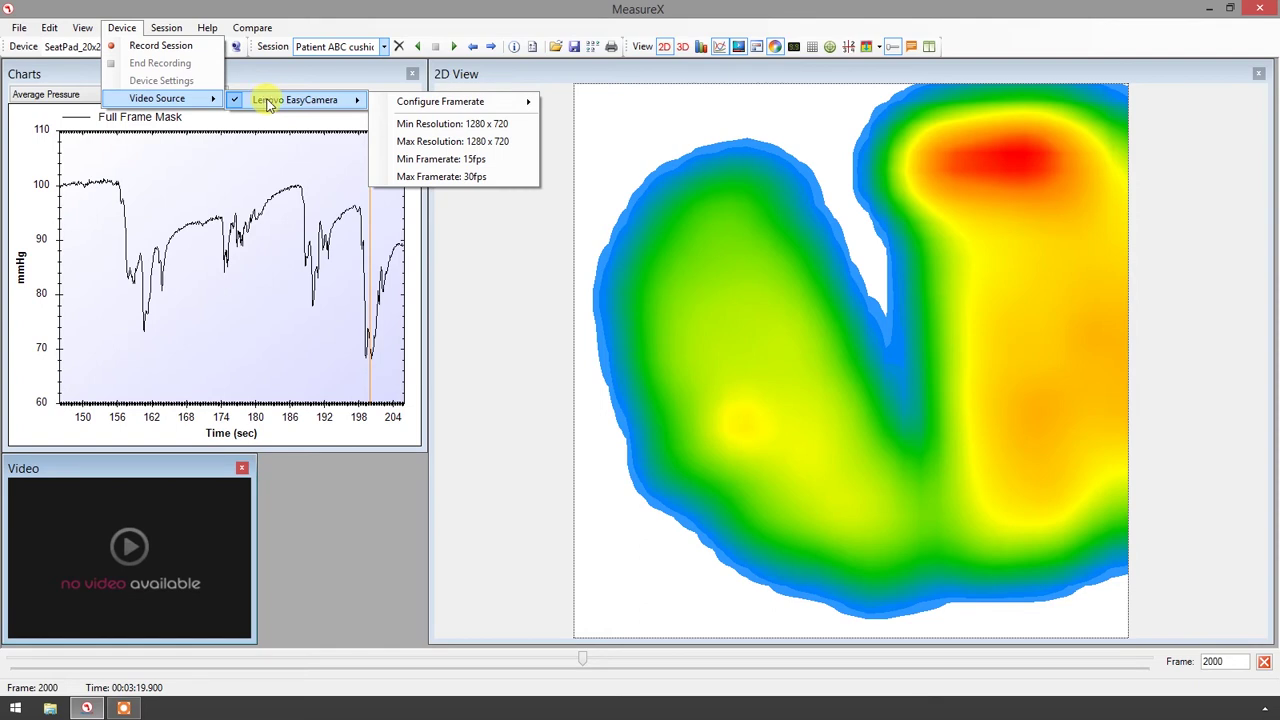
{"action": "mouse_move", "coordinate": [446, 103]}
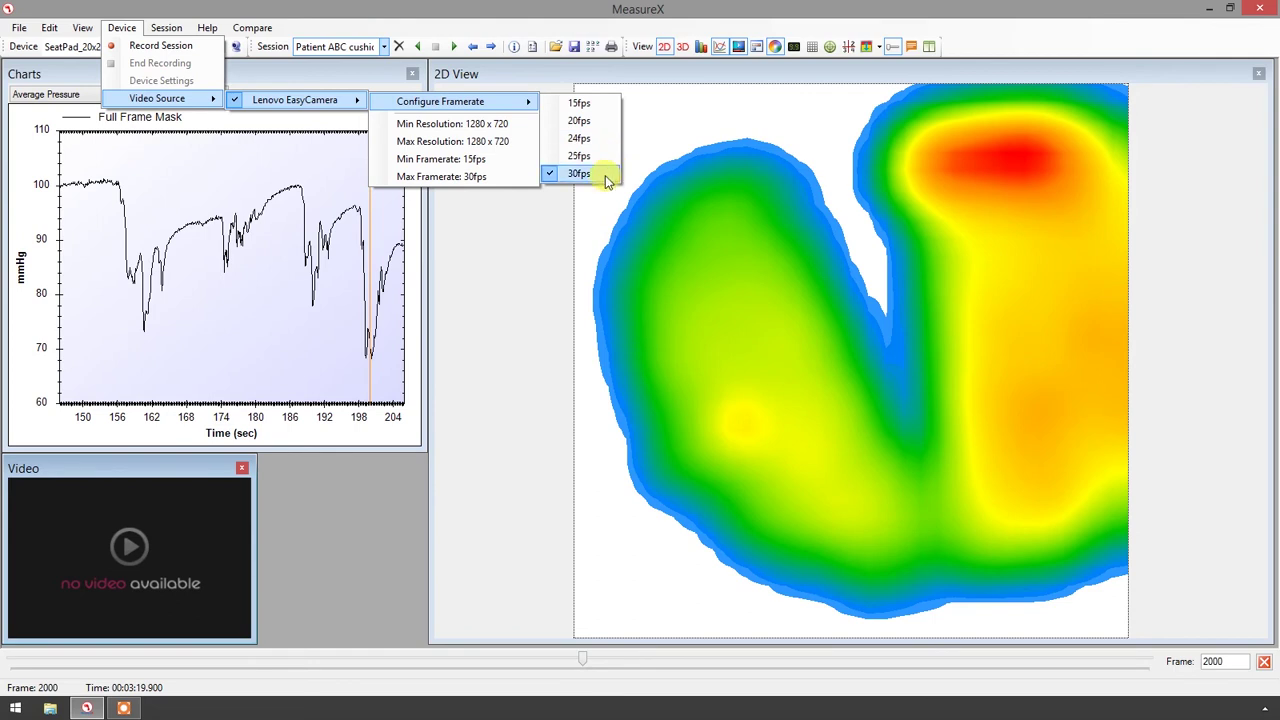
{"action": "left_click", "coordinate": [579, 174]}
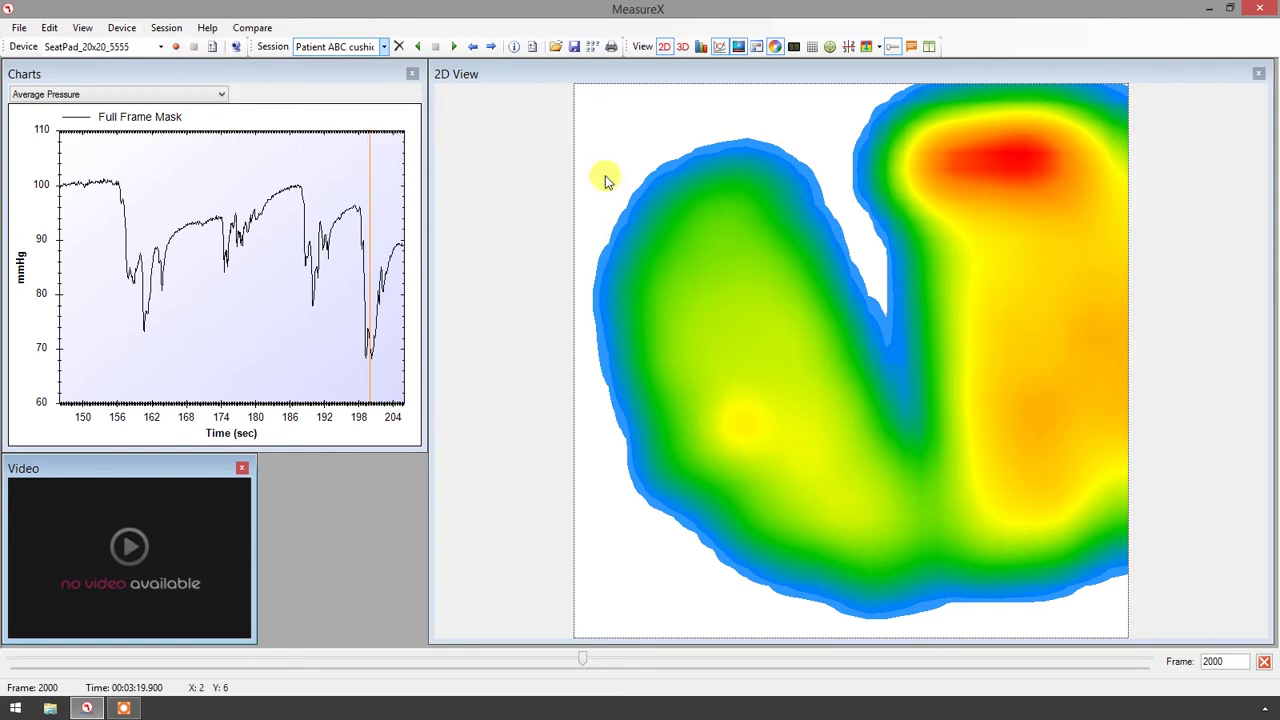
- Enable video capture and record a short new session of about 6 seconds
{"action": "left_click", "coordinate": [235, 50]}
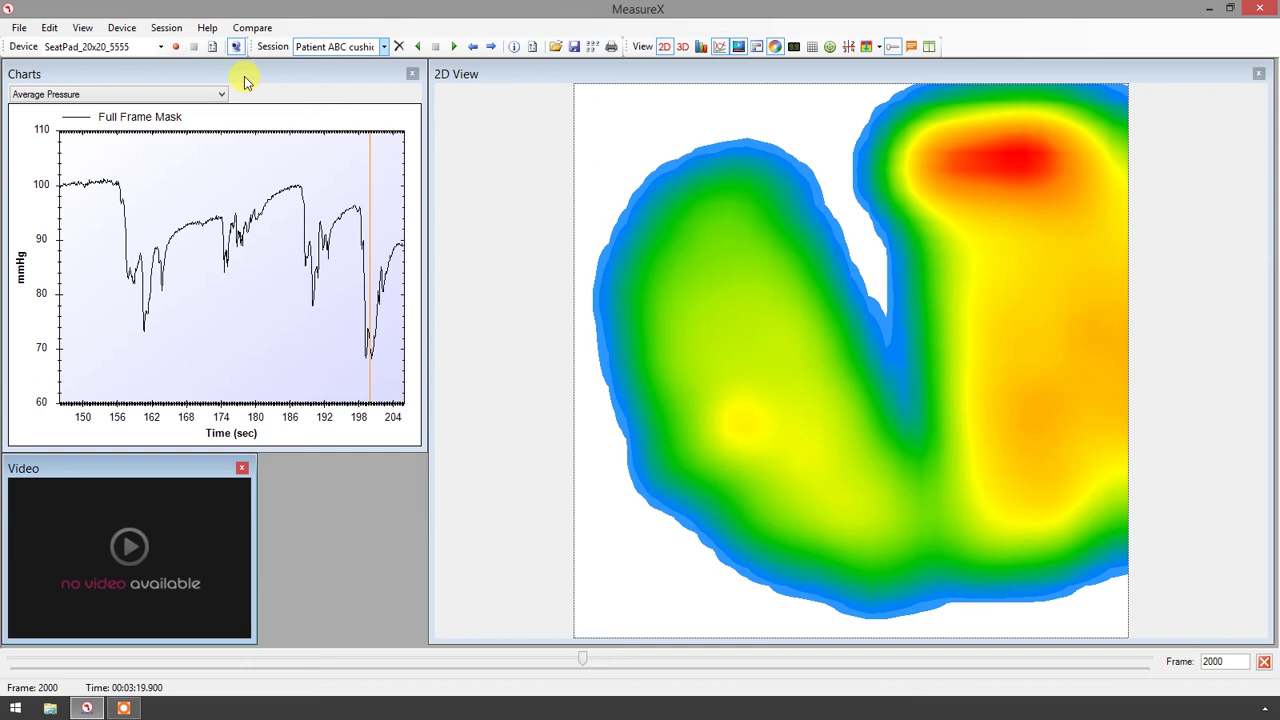
{"action": "left_click", "coordinate": [177, 50]}
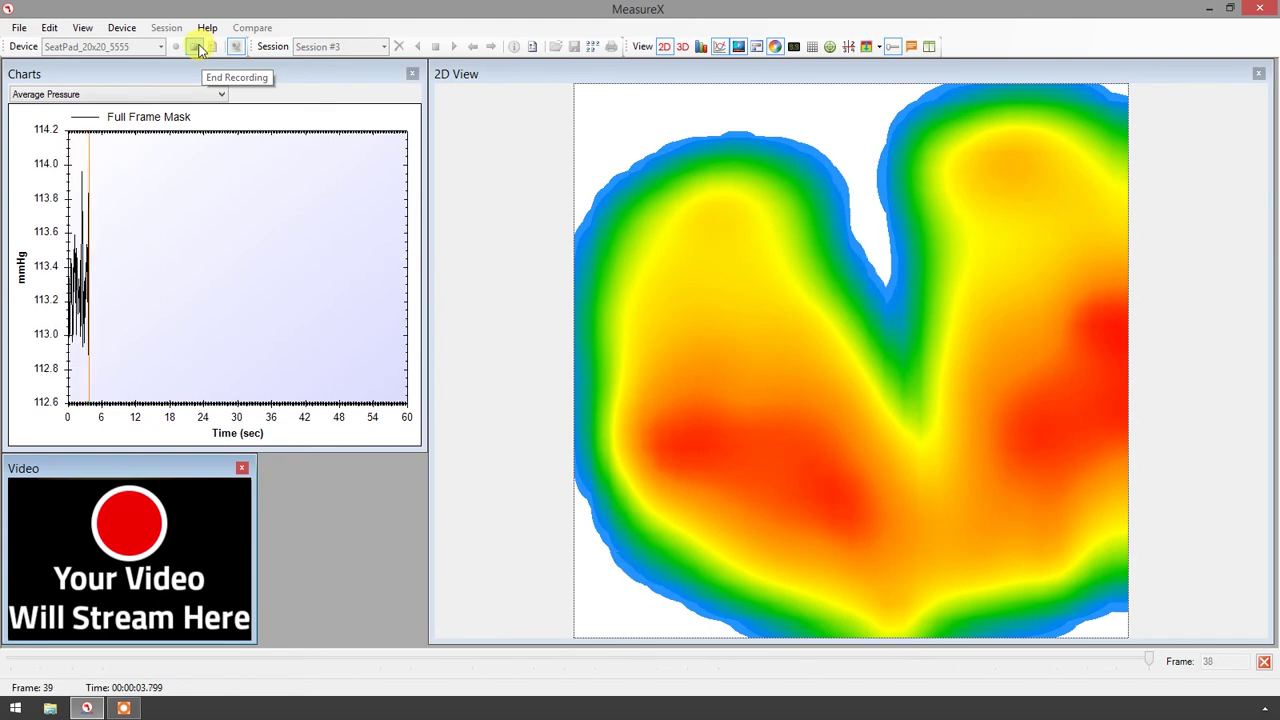
{"action": "left_click", "coordinate": [199, 48]}
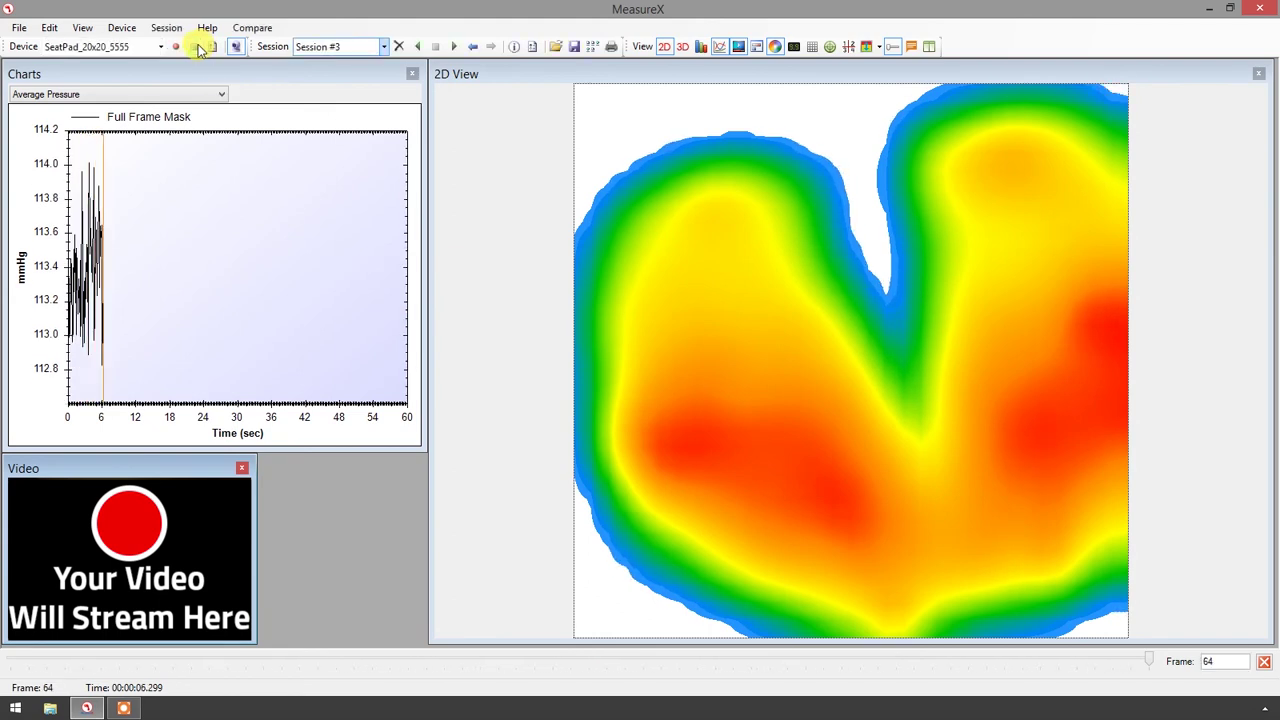
- Save the session with its video as 'Patient XYZ cushion 4 video.mxs'
{"action": "left_click", "coordinate": [575, 48]}
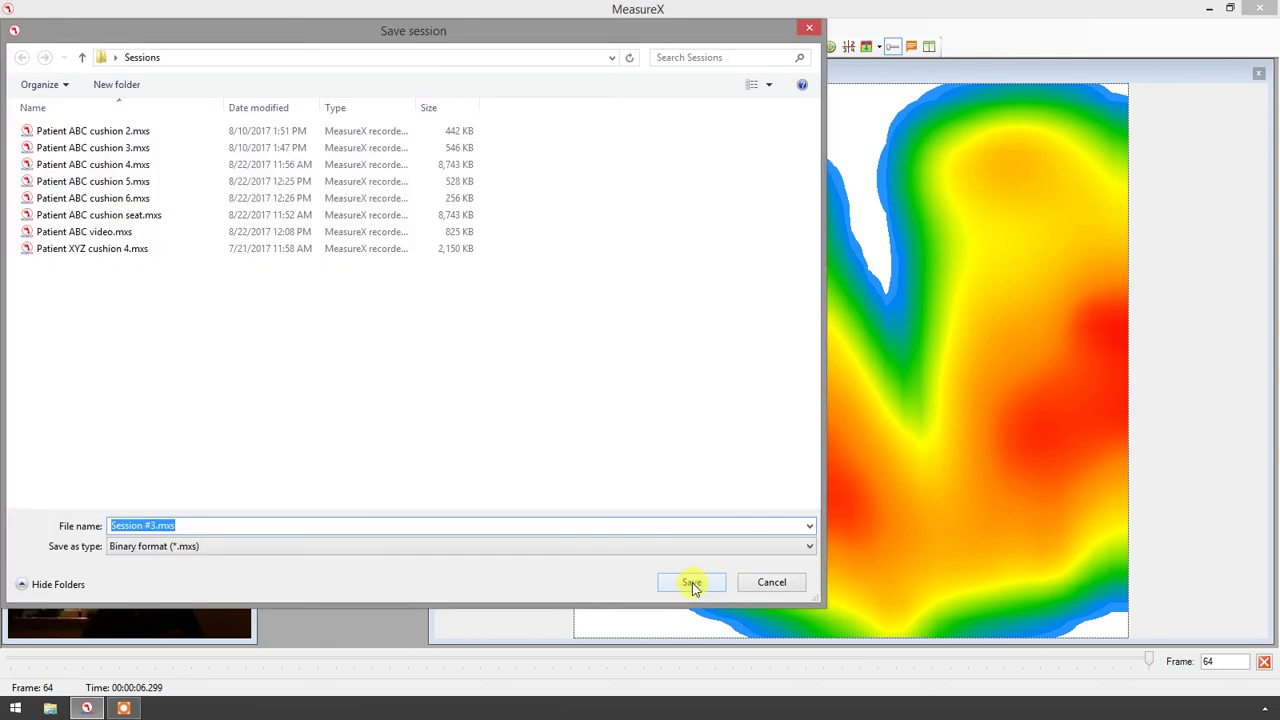
{"action": "left_click", "coordinate": [92, 248]}
{"action": "left_click", "coordinate": [203, 525]}
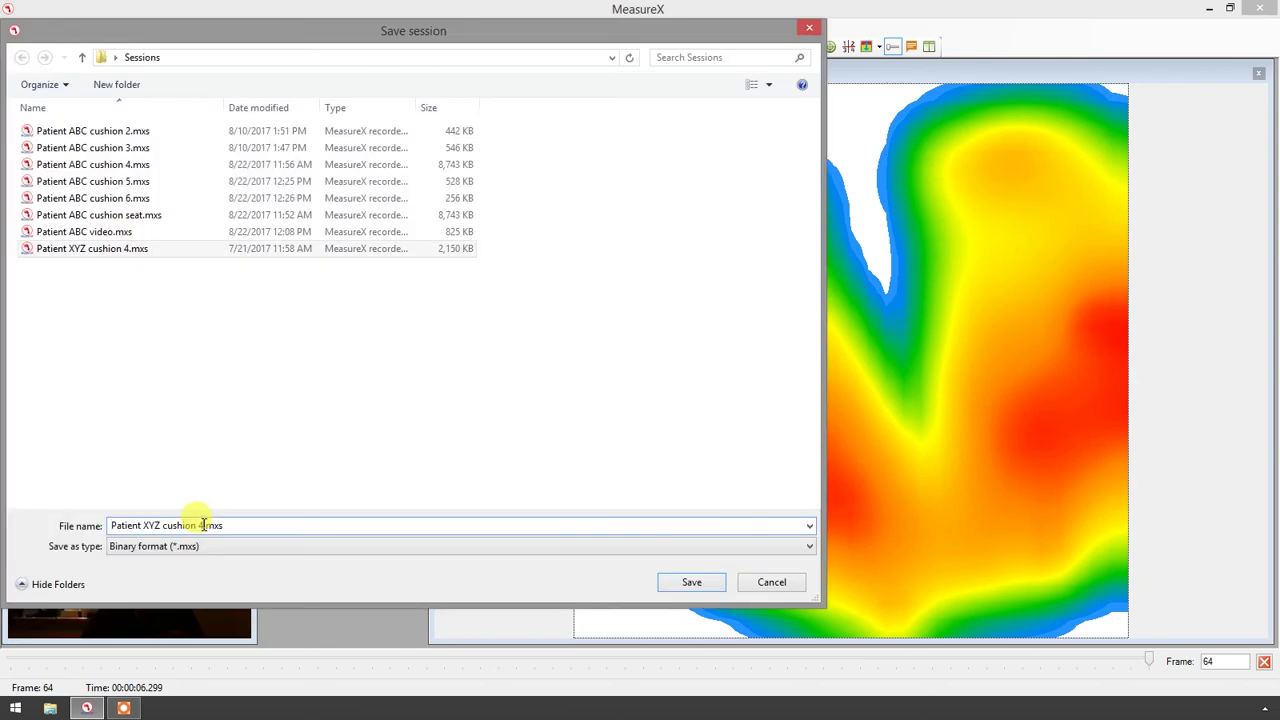
{"action": "type", "text": "video"}
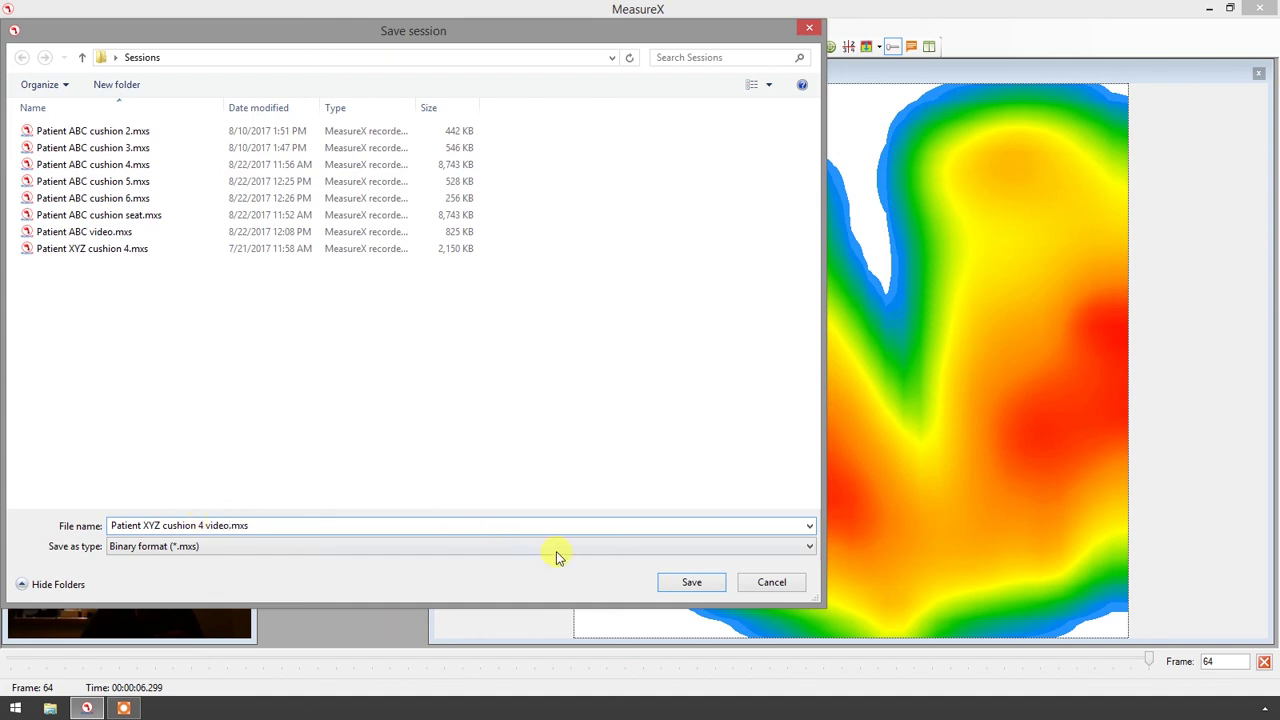
{"action": "left_click", "coordinate": [691, 584]}
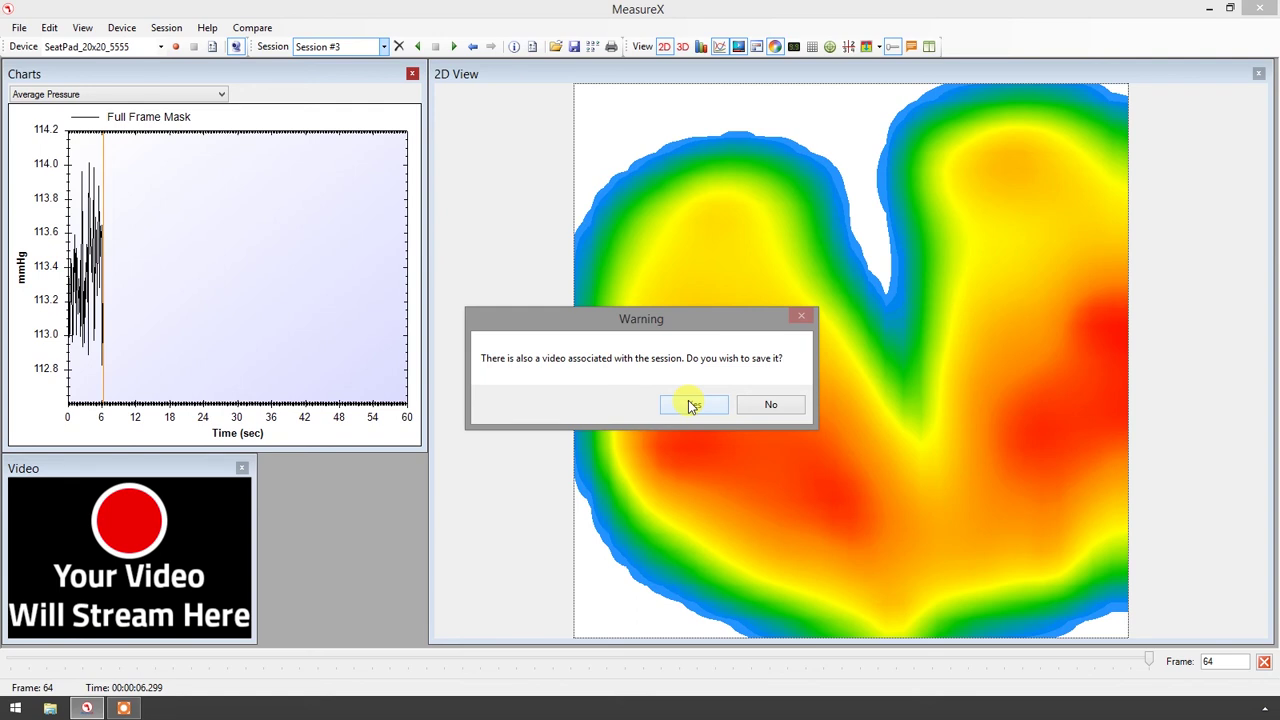
{"action": "left_click", "coordinate": [690, 404]}
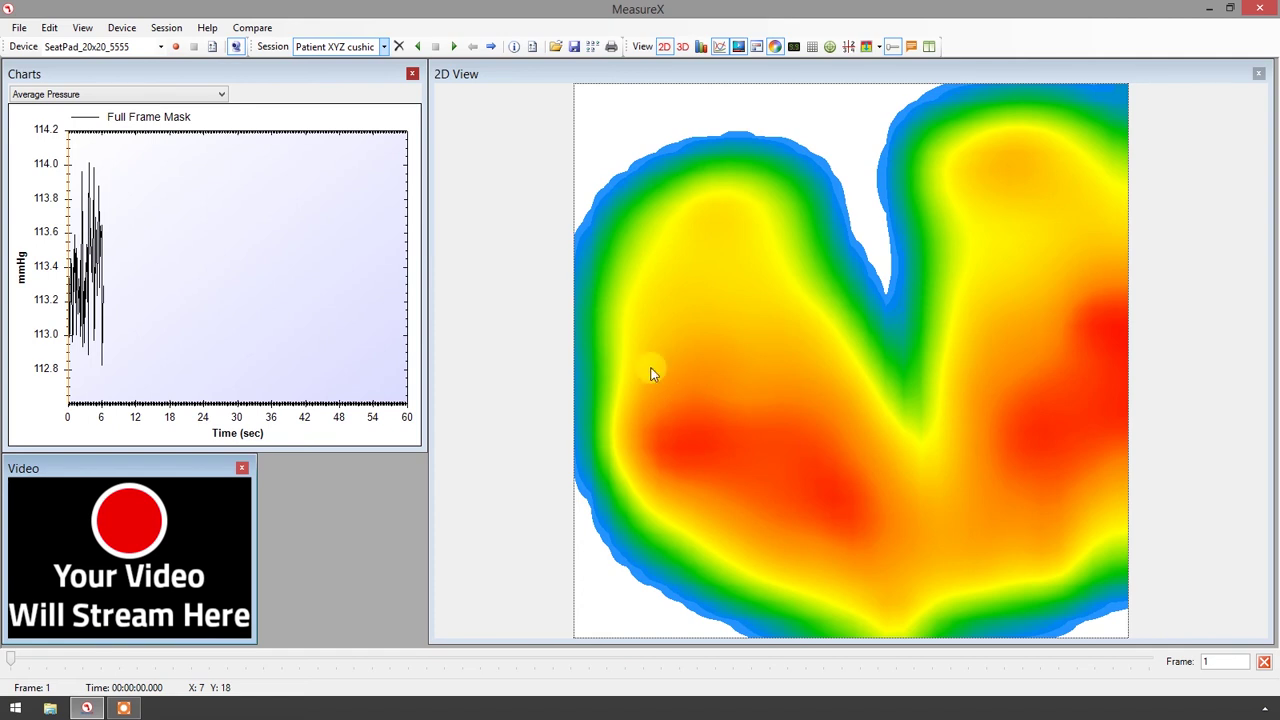
- End the Session #4 recording and close MeasureX, bringing up the Unsaved Sessions prompt
{"action": "left_click", "coordinate": [197, 46]}
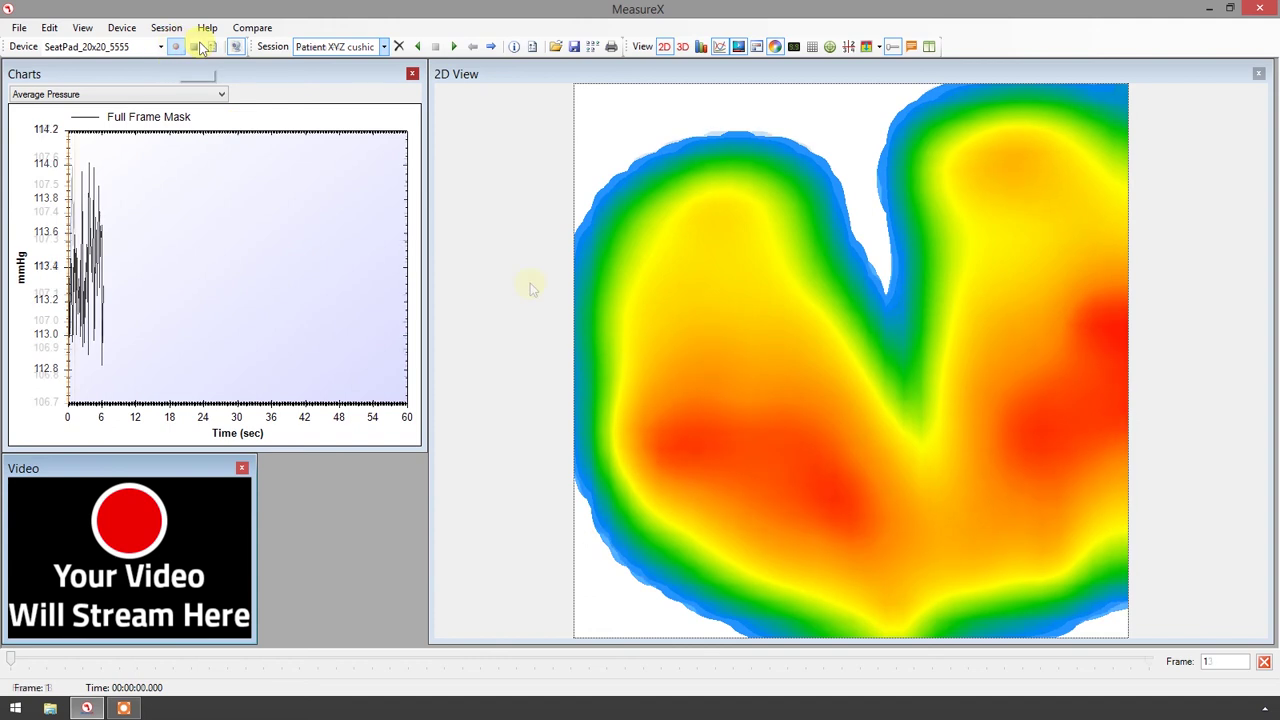
{"action": "left_click", "coordinate": [1258, 9]}
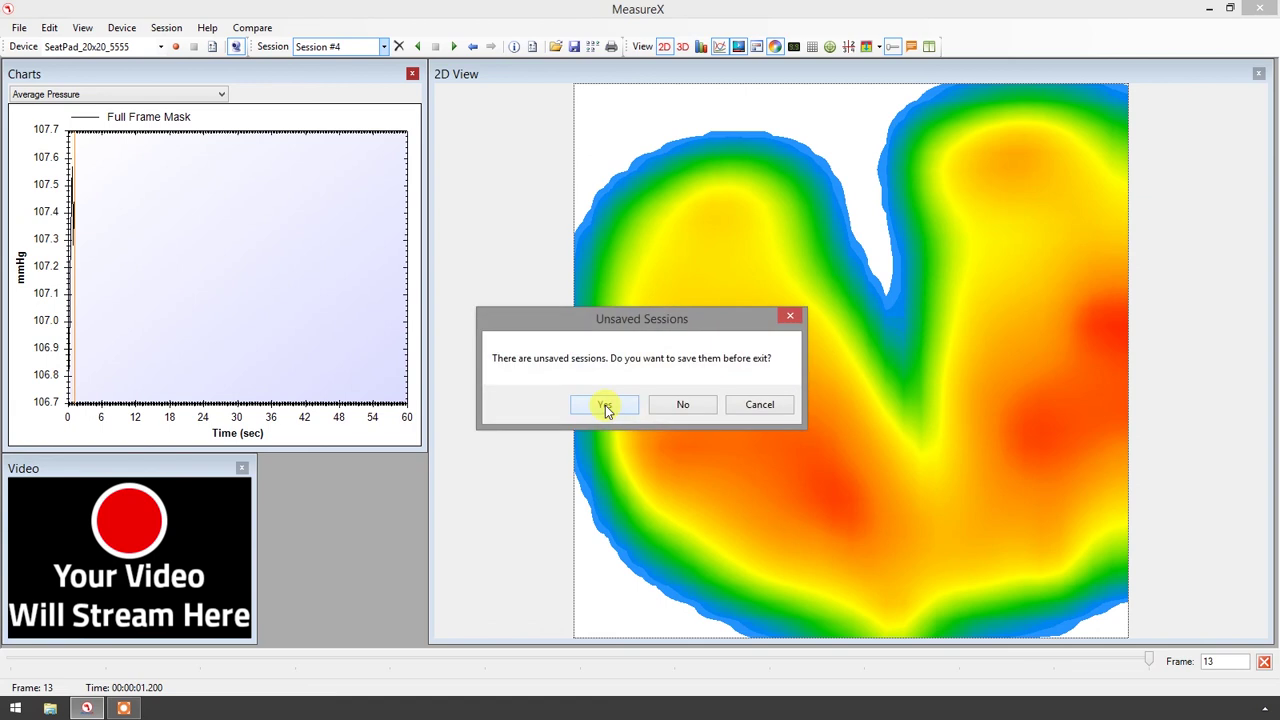